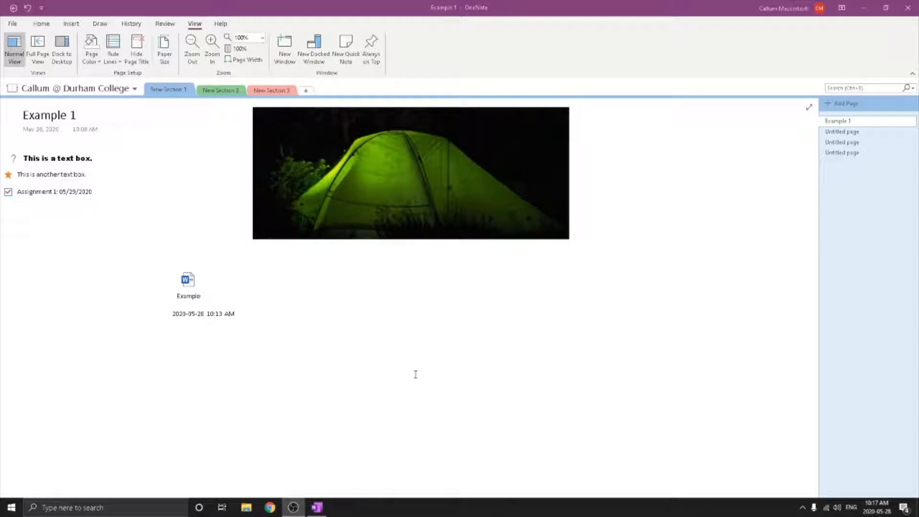
# - Start a new notebook and choose OneDrive - Durham College as its storage location
pyautogui.click(135, 91)
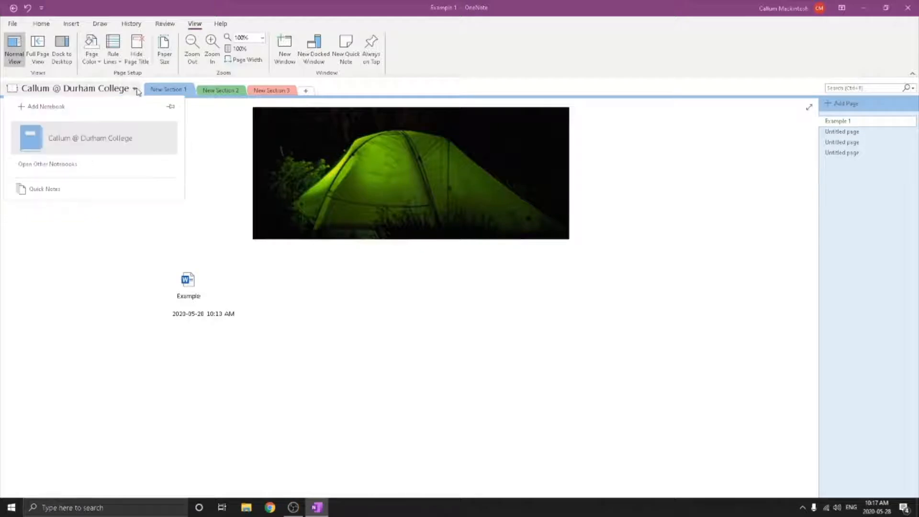
pyautogui.click(95, 108)
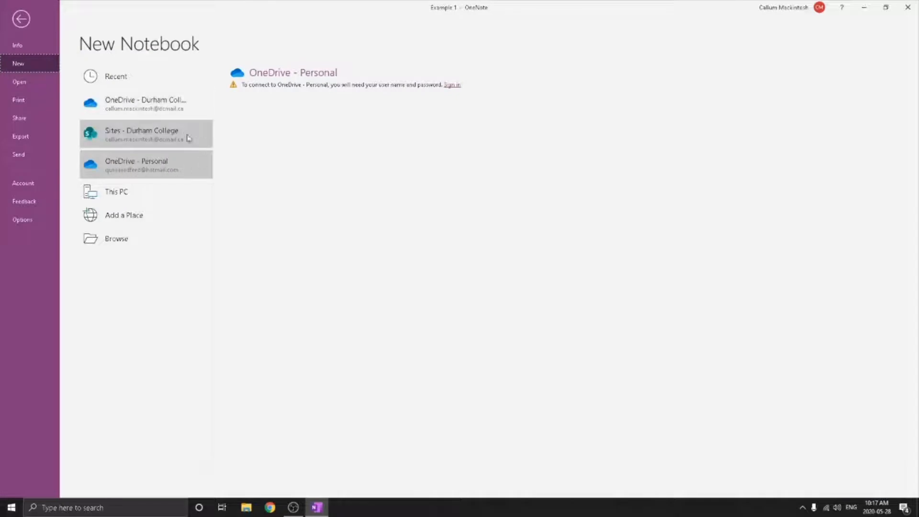
pyautogui.click(172, 133)
pyautogui.click(158, 103)
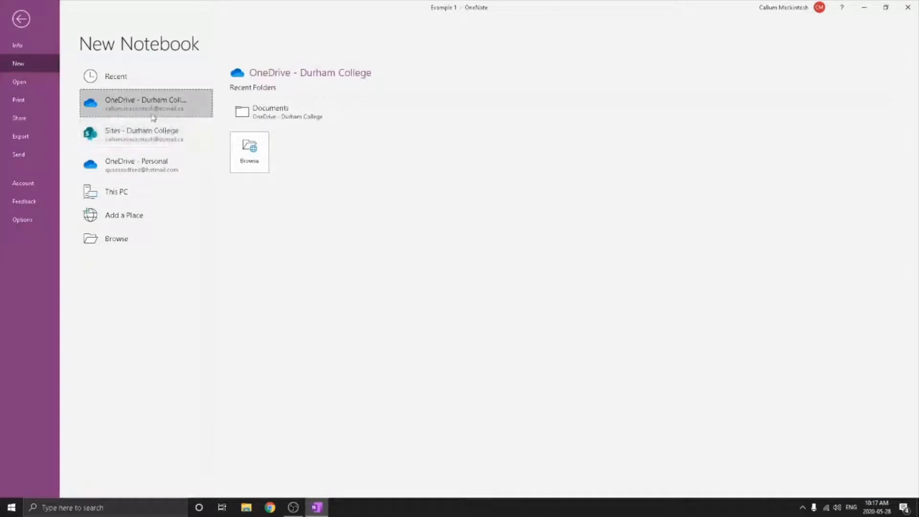
pyautogui.click(259, 154)
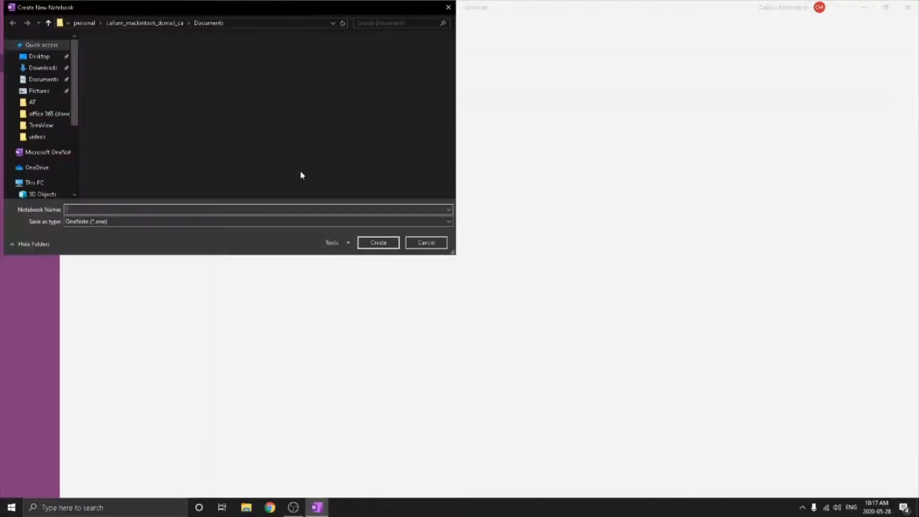
pyautogui.click(426, 243)
pyautogui.click(148, 134)
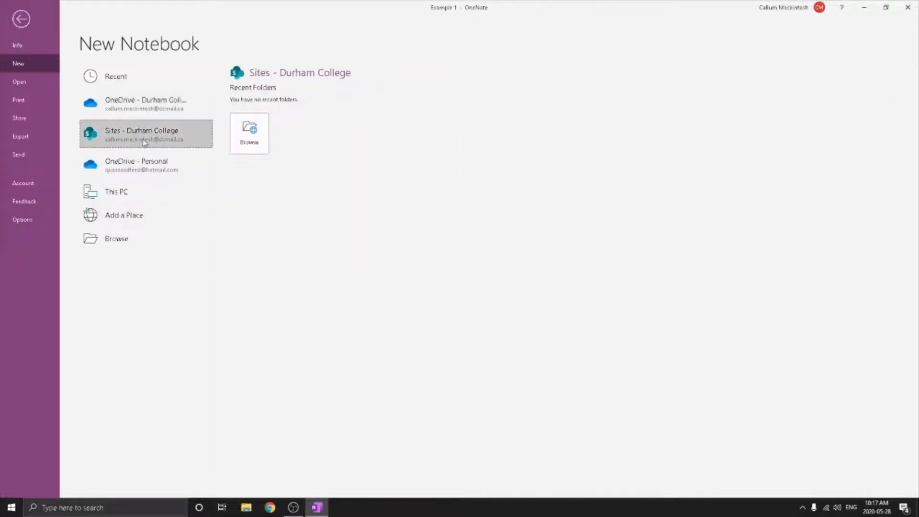
pyautogui.click(172, 167)
pyautogui.click(166, 102)
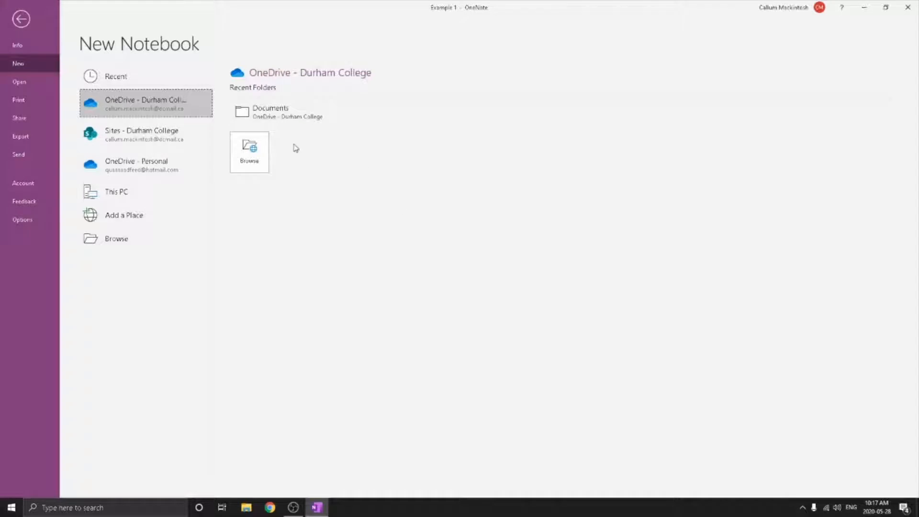
# - Create the notebook in the Documents folder with the name Semester 1, without inviting anyone to share it
pyautogui.click(277, 118)
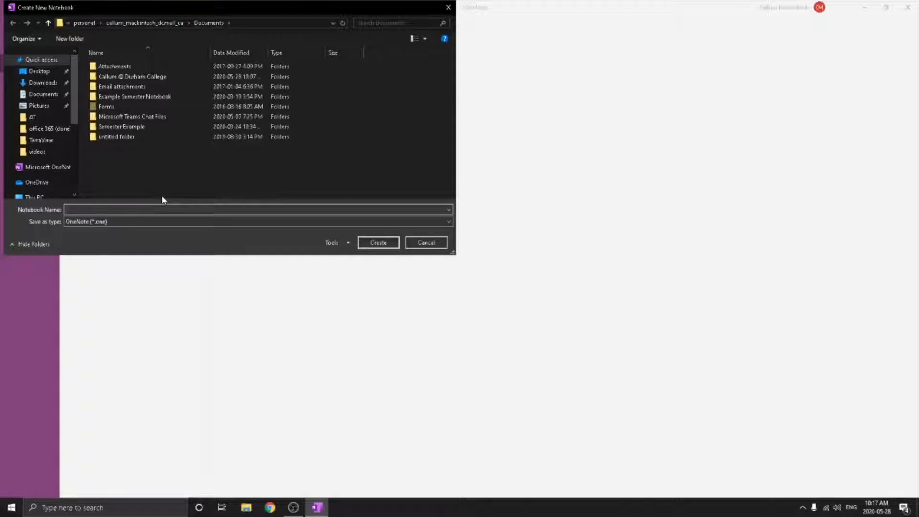
pyautogui.write('Semest')
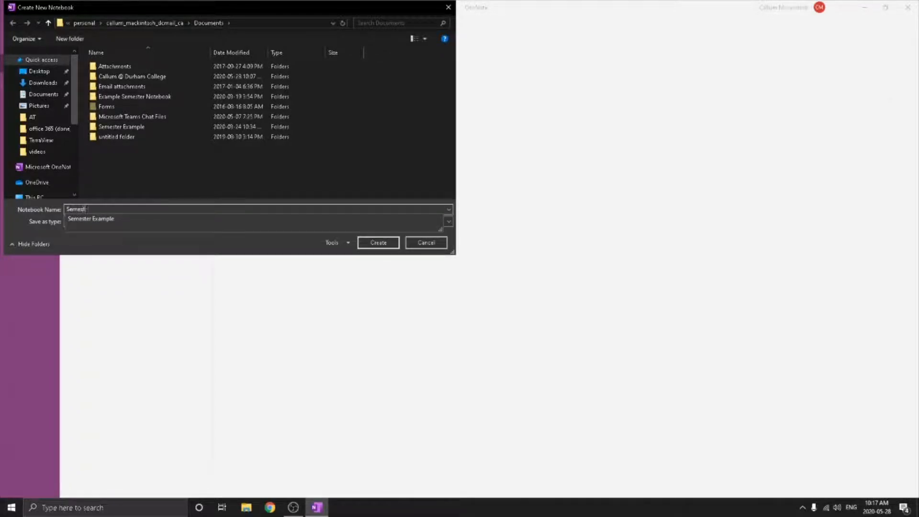
pyautogui.write('er 1')
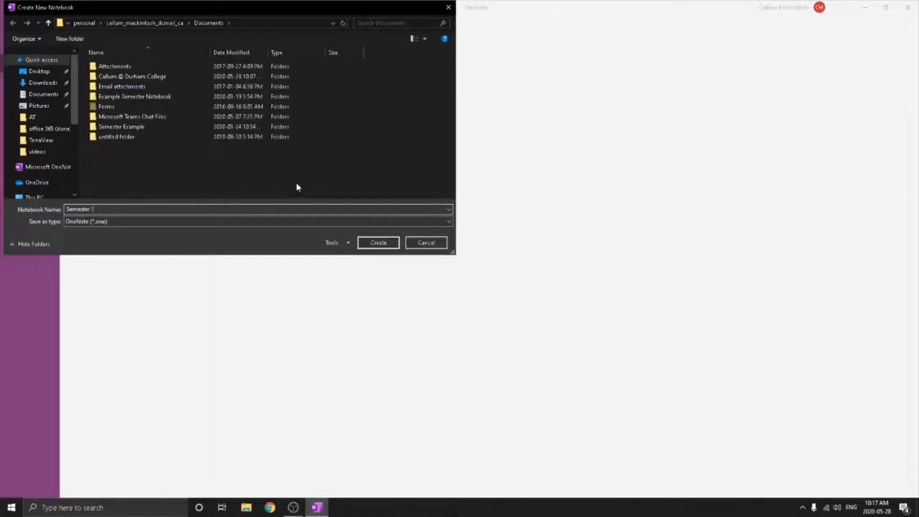
pyautogui.click(378, 244)
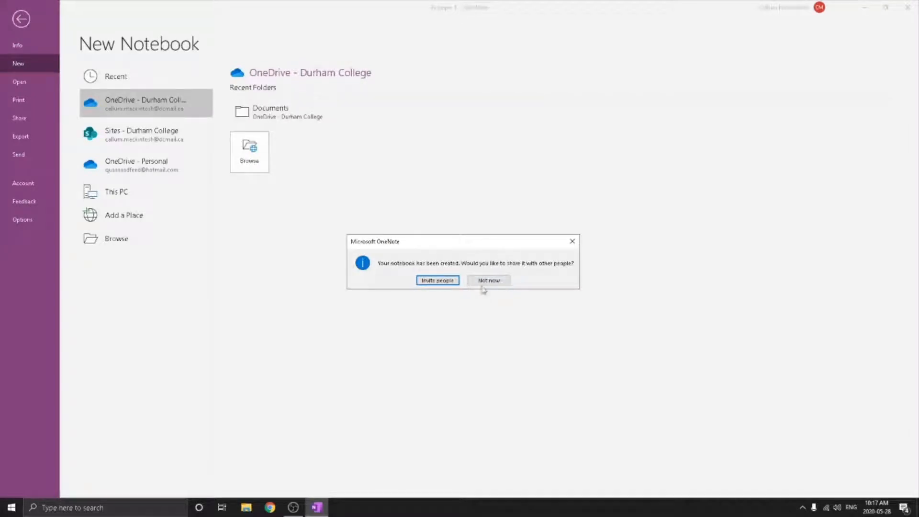
pyautogui.click(485, 283)
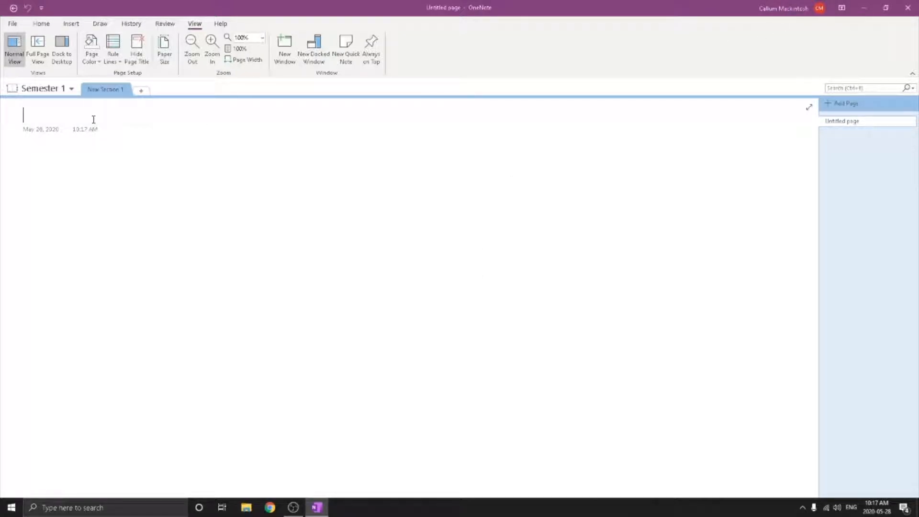
# - Rename the notebook's only section, New Section 1, as Blank
pyautogui.rightClick(105, 91)
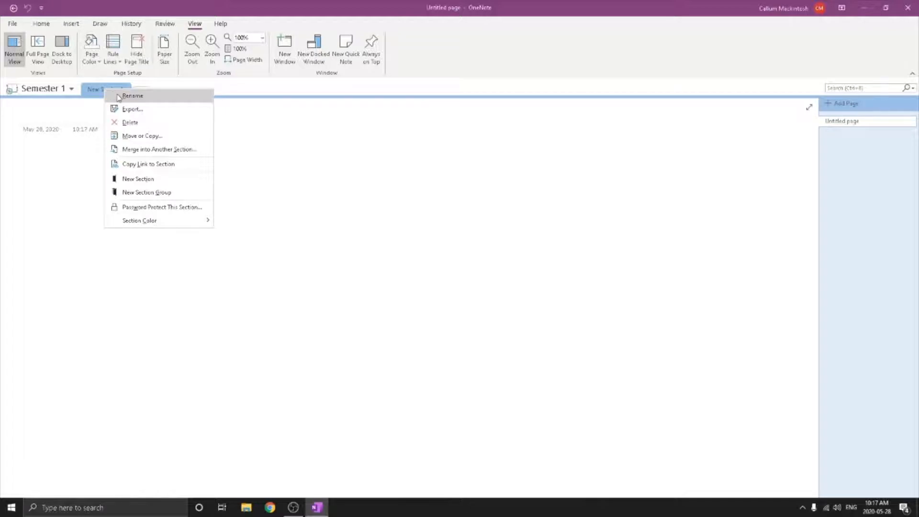
pyautogui.click(119, 96)
pyautogui.rightClick(105, 91)
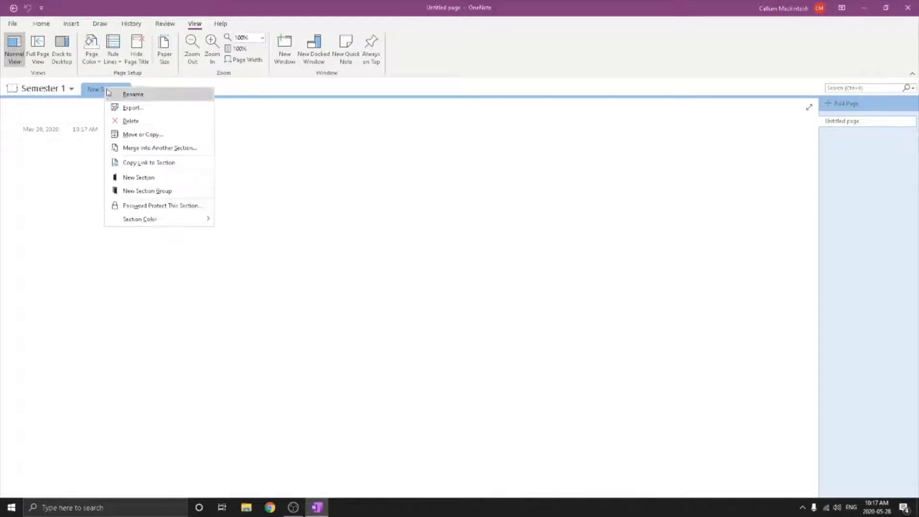
pyautogui.click(125, 92)
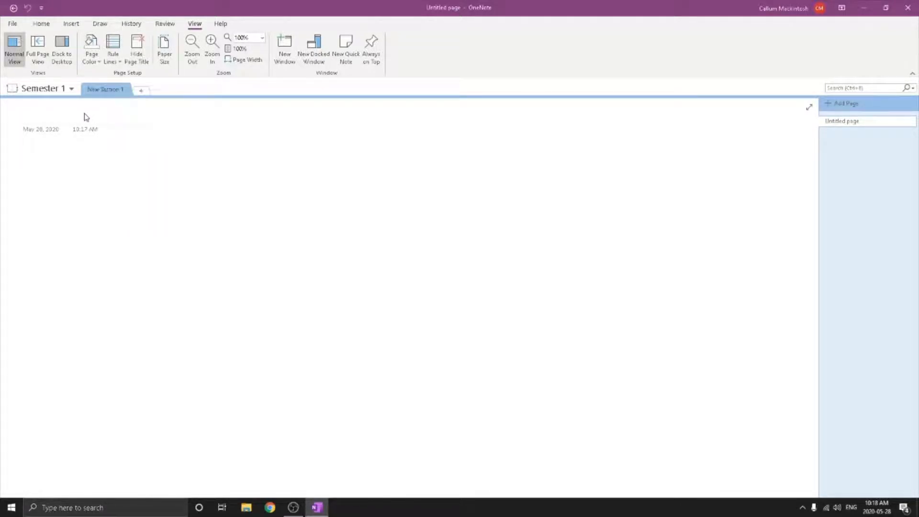
pyautogui.rightClick(108, 88)
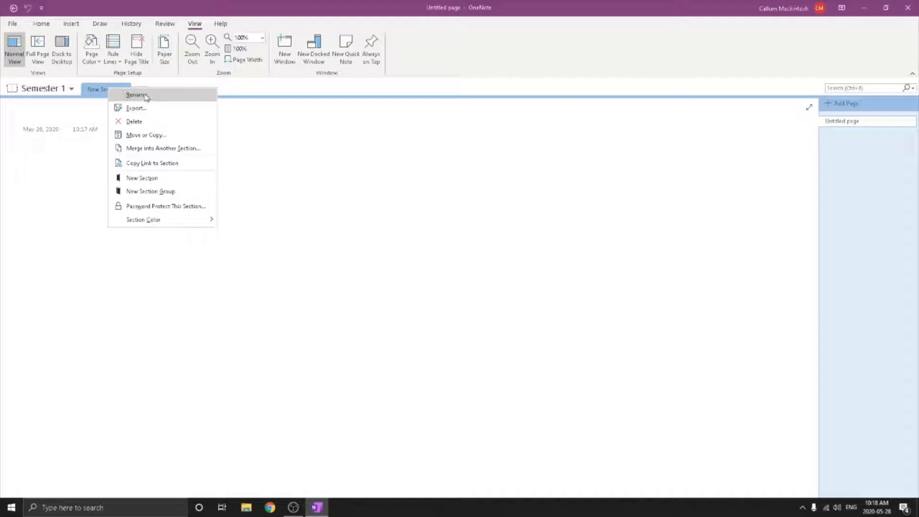
pyautogui.click(136, 95)
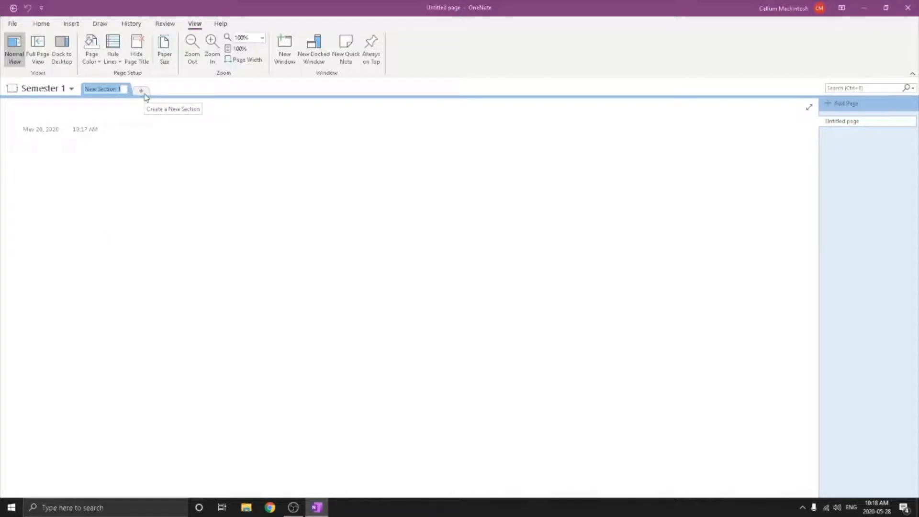
pyautogui.write('8')
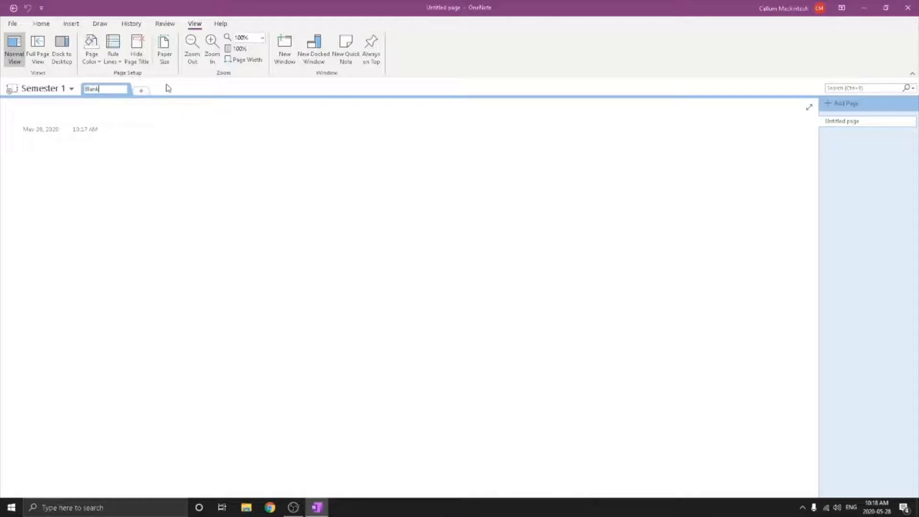
pyautogui.click(178, 137)
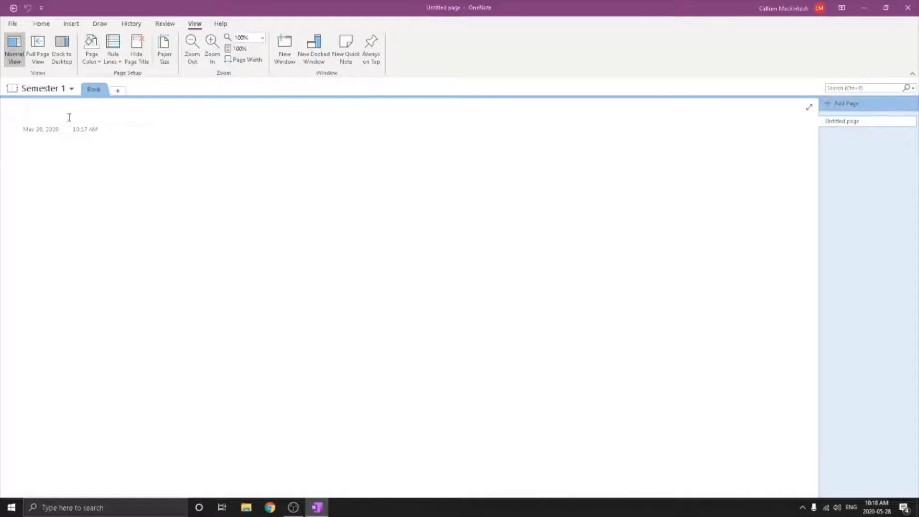
# - Add 18 more untitled pages to the Blank section
pyautogui.click(829, 104)
pyautogui.click(829, 104)
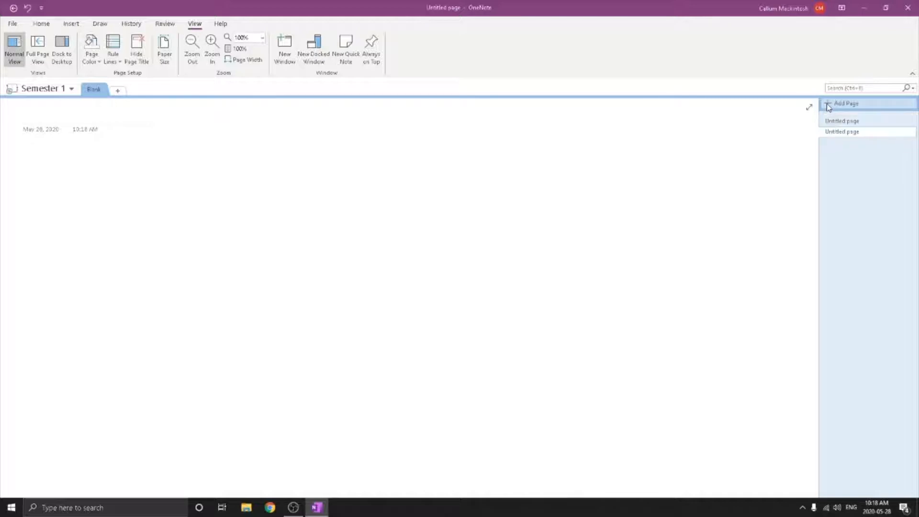
pyautogui.click(829, 104)
pyautogui.click(829, 105)
pyautogui.click(829, 104)
pyautogui.click(829, 105)
pyautogui.click(829, 105)
pyautogui.click(829, 104)
pyautogui.click(829, 104)
pyautogui.click(829, 105)
pyautogui.click(829, 105)
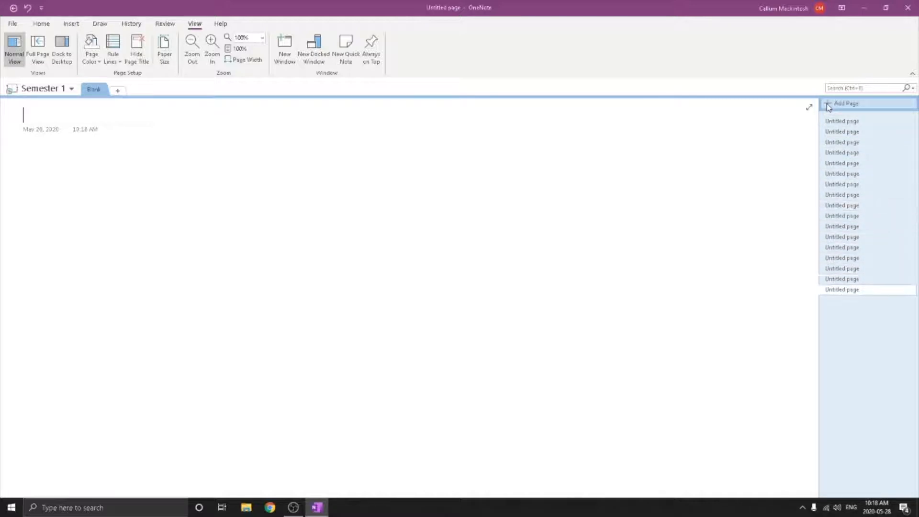
pyautogui.click(829, 104)
pyautogui.click(829, 104)
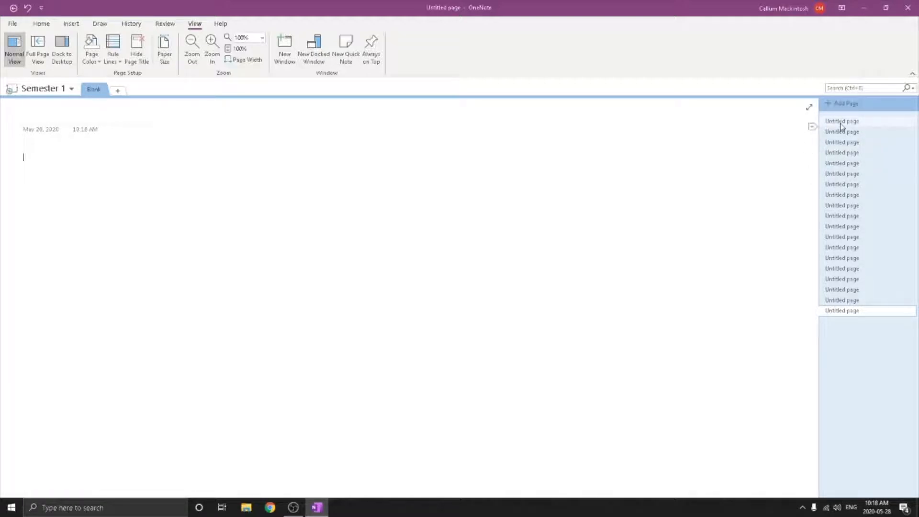
# - Rename the first two pages of the Blank section as Week 1 and Week 2
pyautogui.click(842, 123)
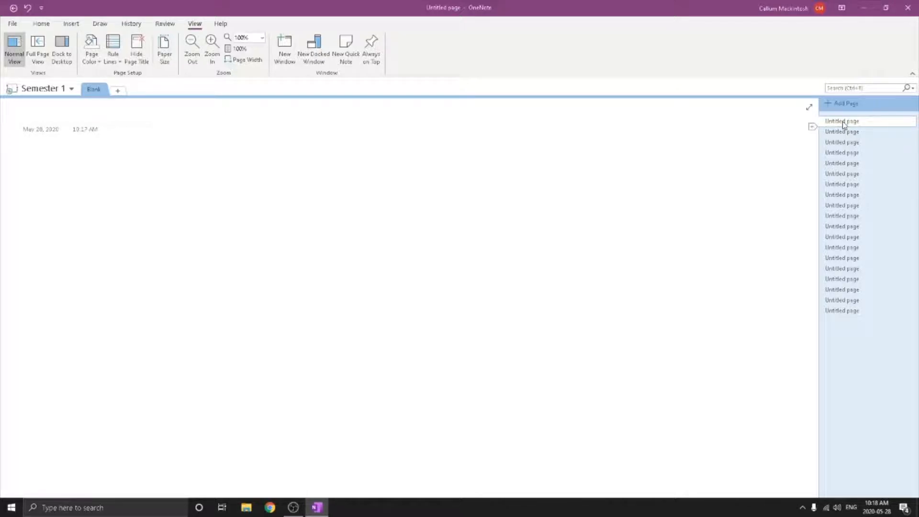
pyautogui.rightClick(842, 121)
pyautogui.click(794, 137)
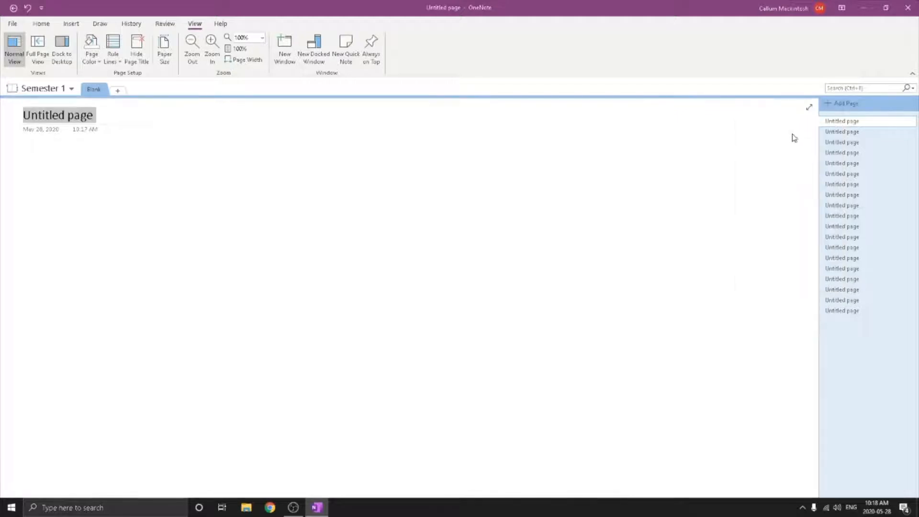
pyautogui.write('Week 1')
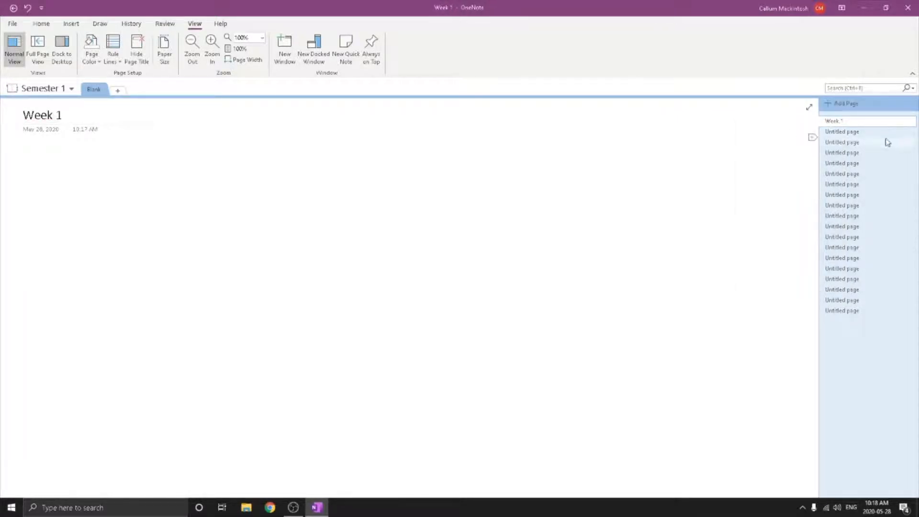
pyautogui.rightClick(886, 133)
pyautogui.click(793, 137)
pyautogui.write('Week 2')
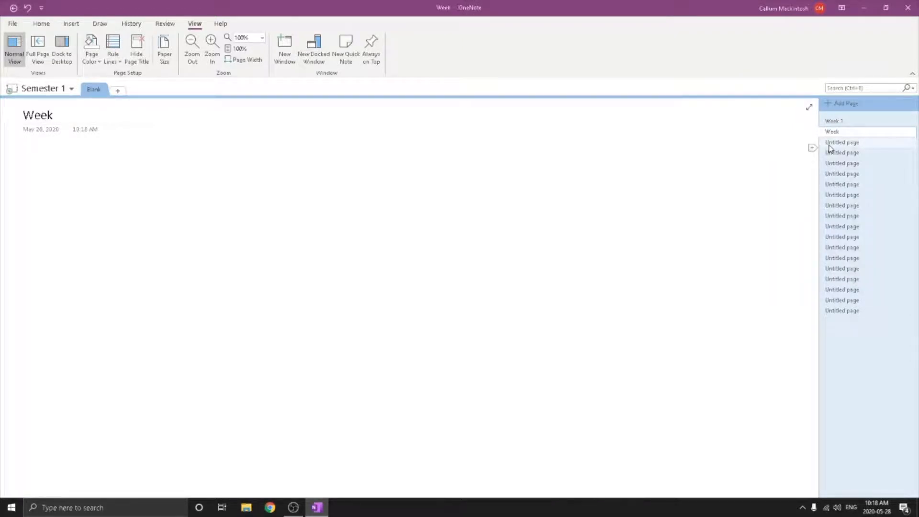
# - Rename the third page of the Blank section as Week 3
pyautogui.rightClick(856, 144)
pyautogui.click(776, 151)
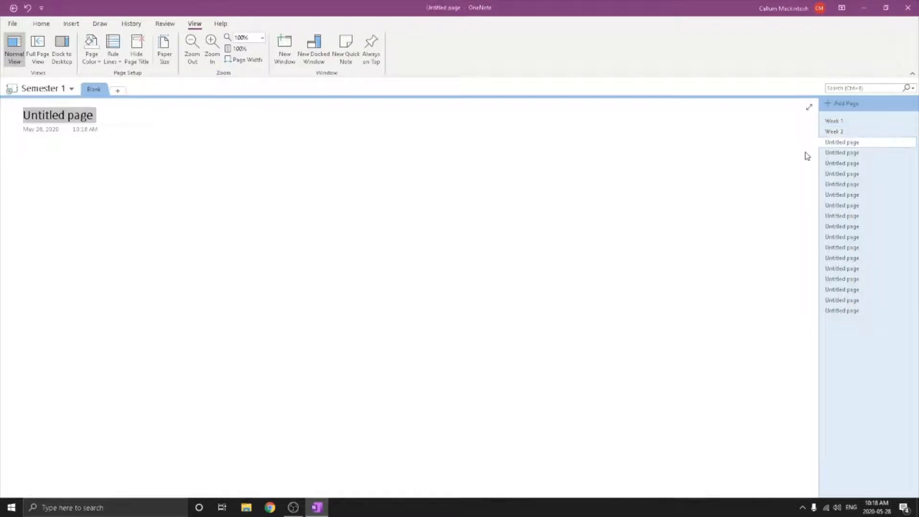
pyautogui.write('Week 23')
pyautogui.press('BackSpace')
pyautogui.press('BackSpace')
pyautogui.write('3')
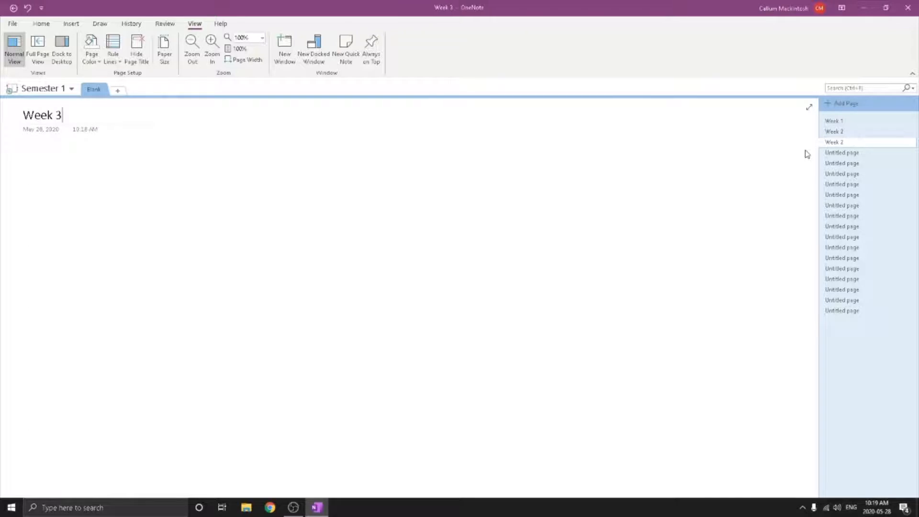
# - Rename the fourth and fifth pages of the section as Week 4 and Week 5
pyautogui.rightClick(857, 153)
pyautogui.click(809, 159)
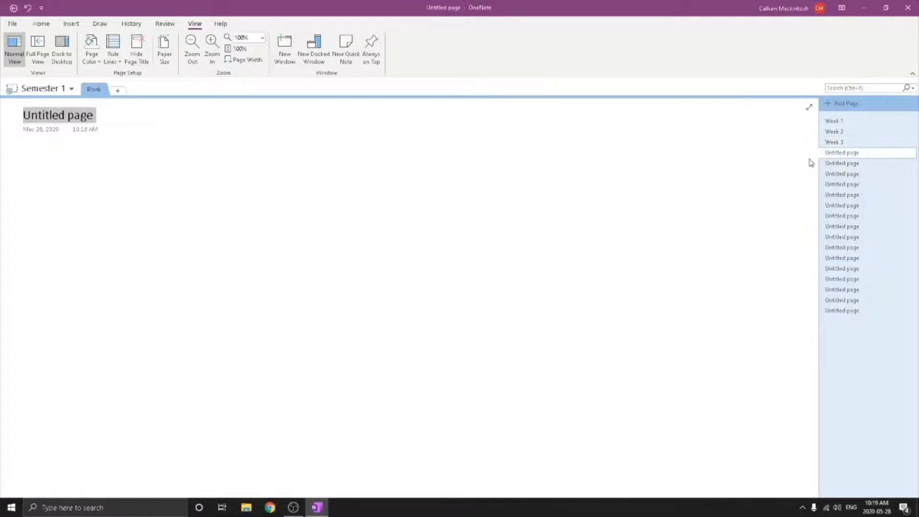
pyautogui.write('Week 4')
pyautogui.rightClick(811, 163)
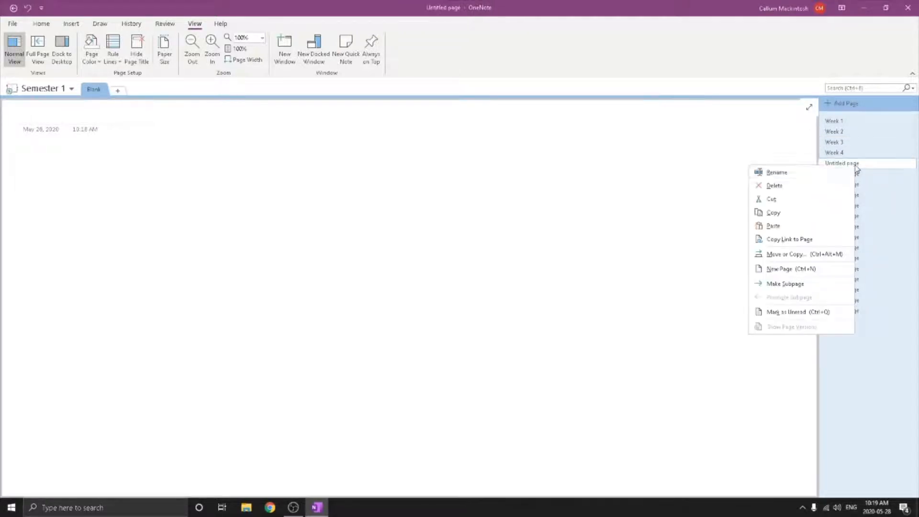
pyautogui.click(801, 173)
pyautogui.write('Week 5')
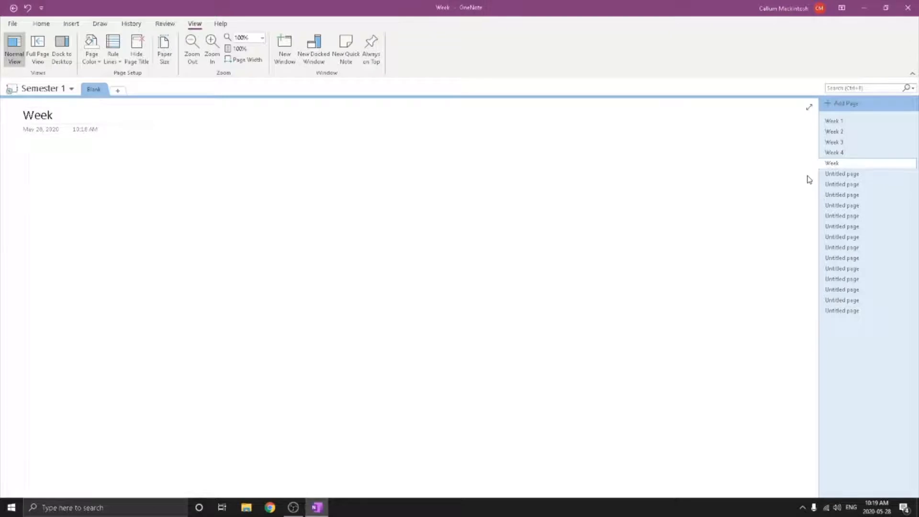
# - Rename the sixth and seventh pages of the section as Week 6 and Week 7
pyautogui.rightClick(855, 176)
pyautogui.click(810, 187)
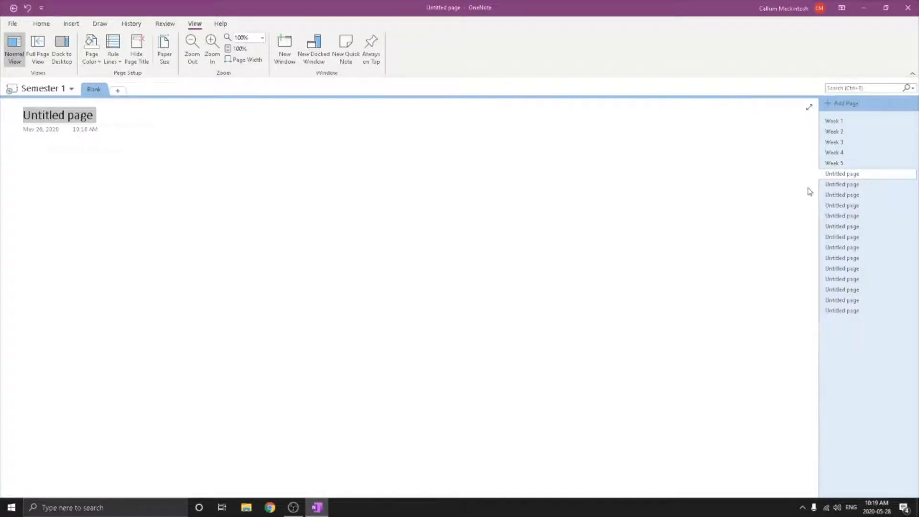
pyautogui.write('Week 6')
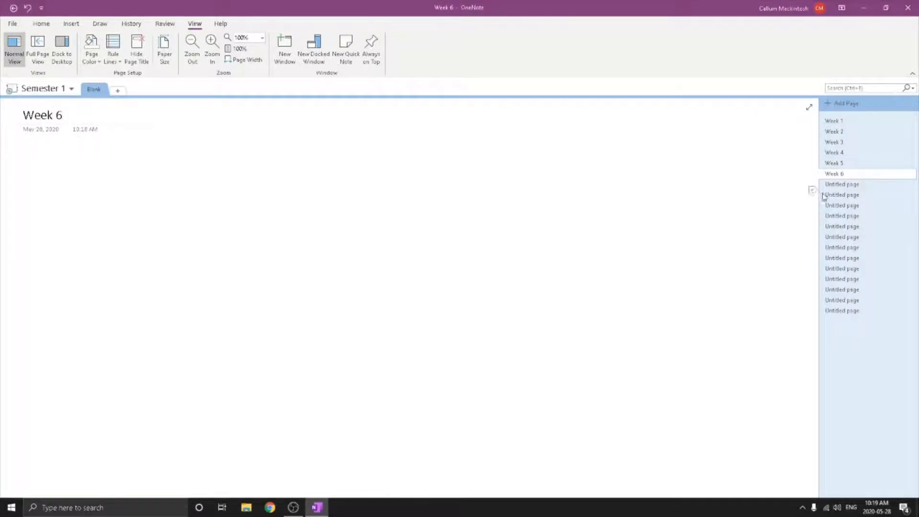
pyautogui.rightClick(839, 185)
pyautogui.click(803, 197)
pyautogui.write('We')
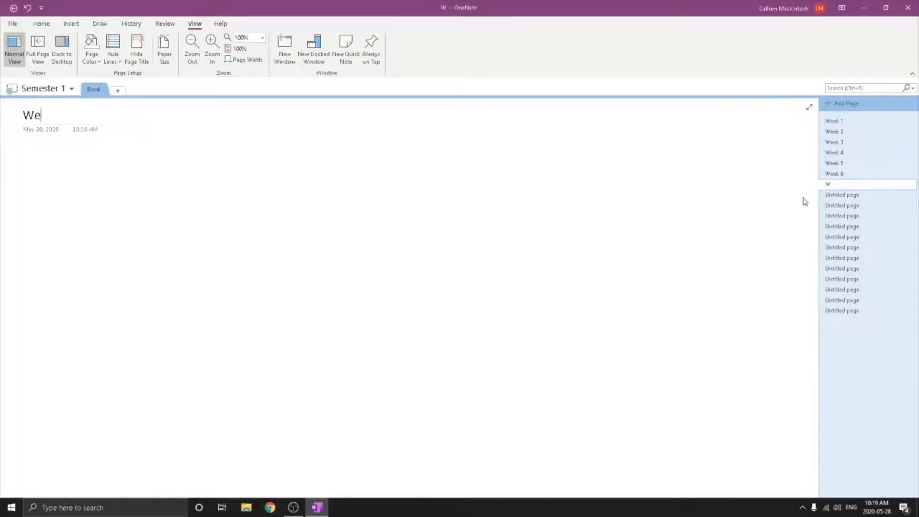
pyautogui.write('ek 7')
# - Rename the first remaining untitled page, directly after Week 7, as Week 8
pyautogui.click(845, 196)
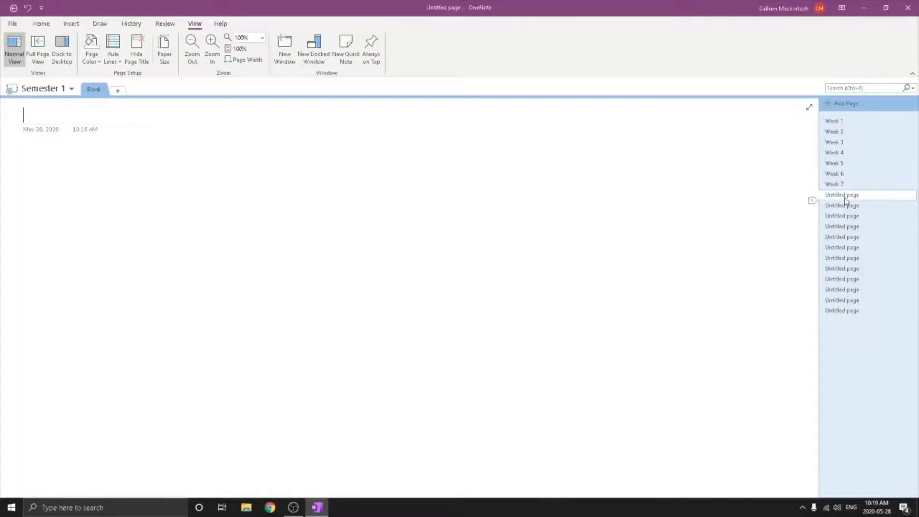
pyautogui.rightClick(844, 197)
pyautogui.click(776, 205)
pyautogui.write('Week 8')
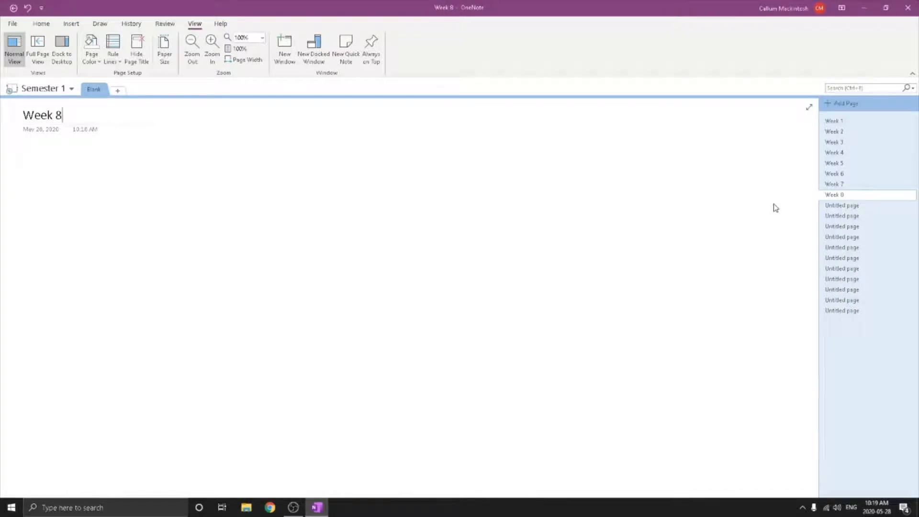
# - Rename the first two untitled pages after Week 8 as Week 9 and Week 10
pyautogui.click(815, 205)
pyautogui.rightClick(832, 205)
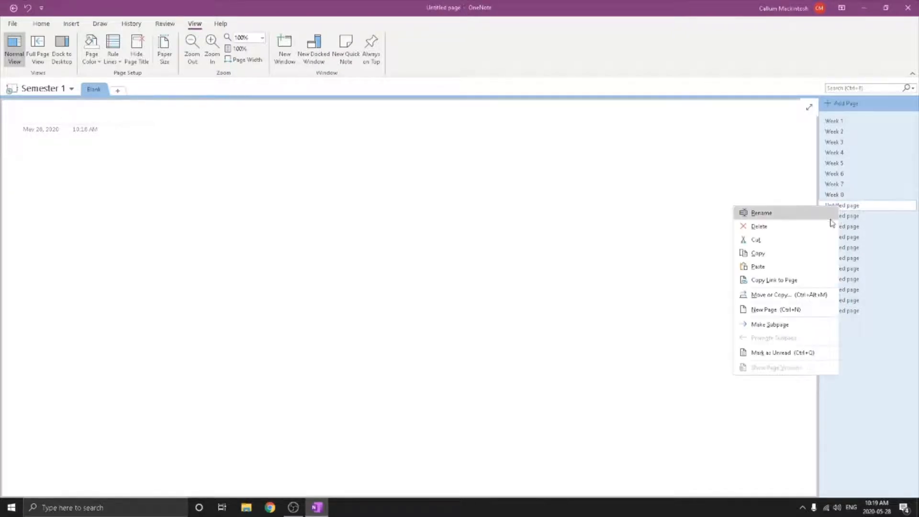
pyautogui.click(771, 212)
pyautogui.write('We ek 9')
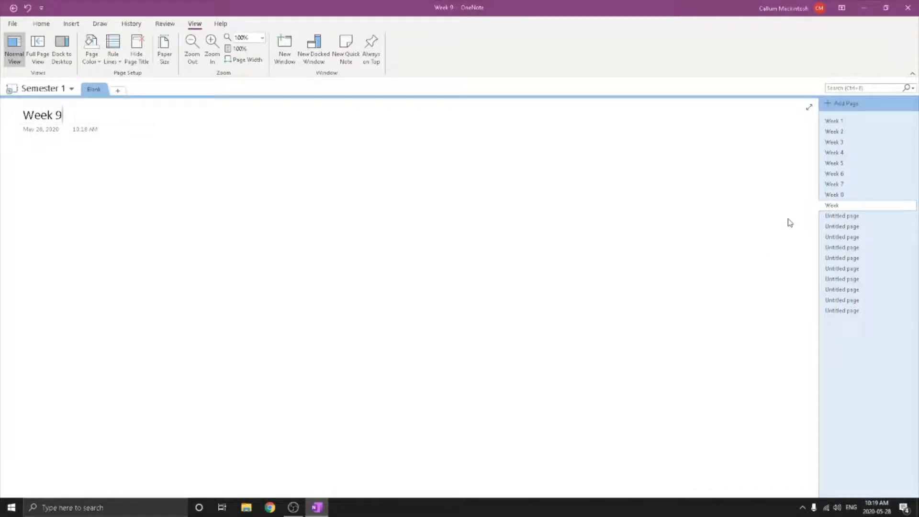
pyautogui.click(824, 216)
pyautogui.rightClick(836, 216)
pyautogui.click(773, 220)
pyautogui.write('We')
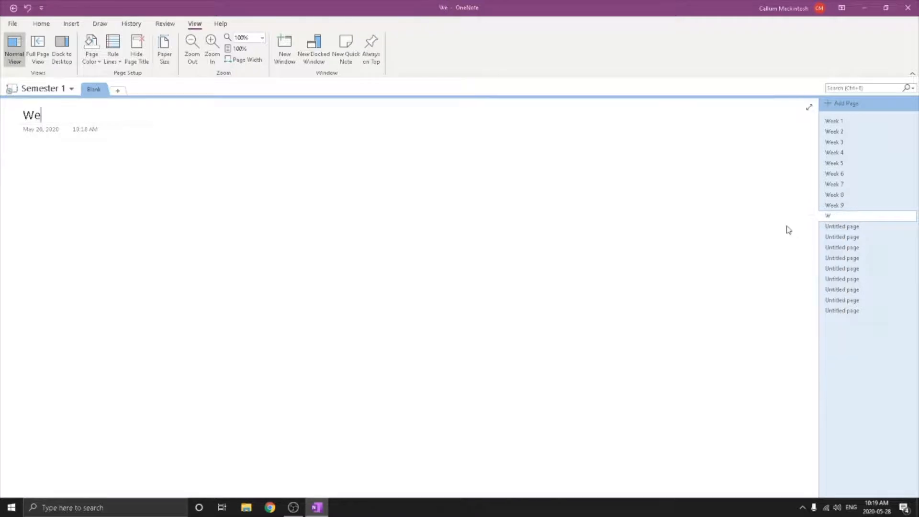
pyautogui.write('ek 10')
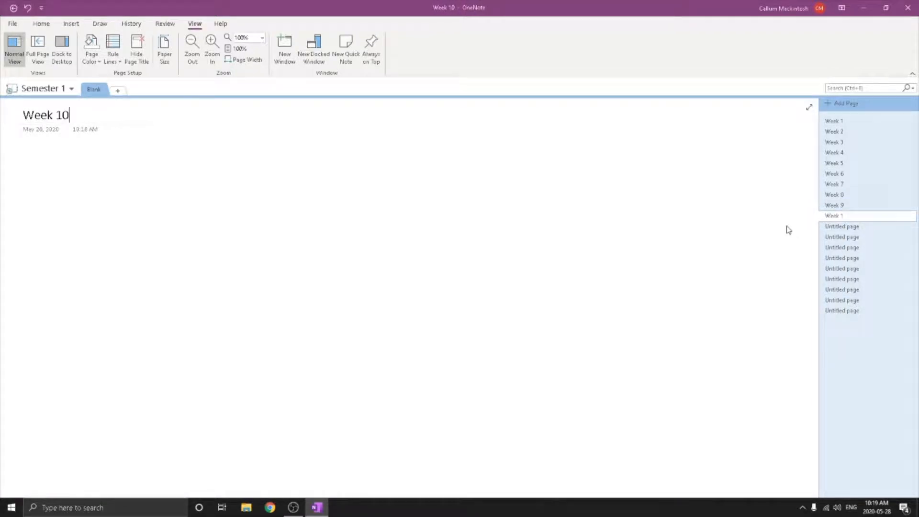
# - Rename the two untitled pages following Week 10 as Week 11 and Week 12
pyautogui.rightClick(849, 226)
pyautogui.click(771, 233)
pyautogui.write('Week 11')
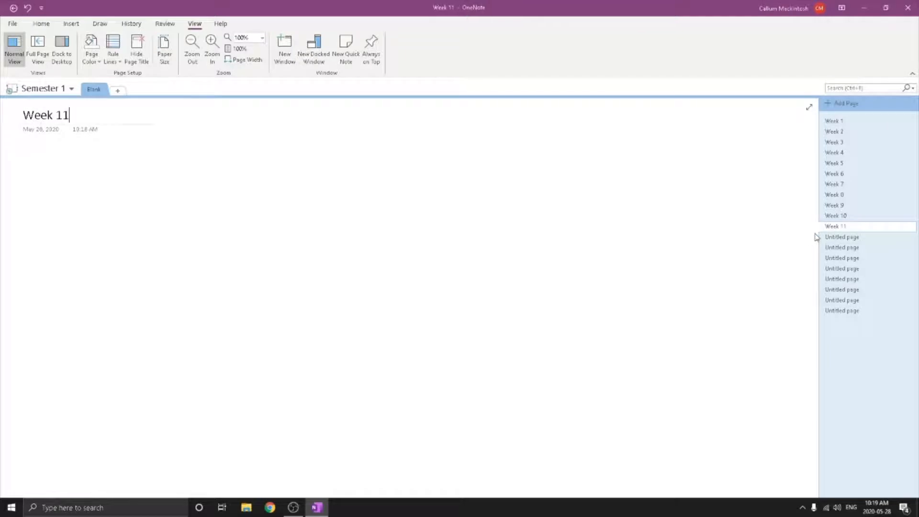
pyautogui.rightClick(843, 236)
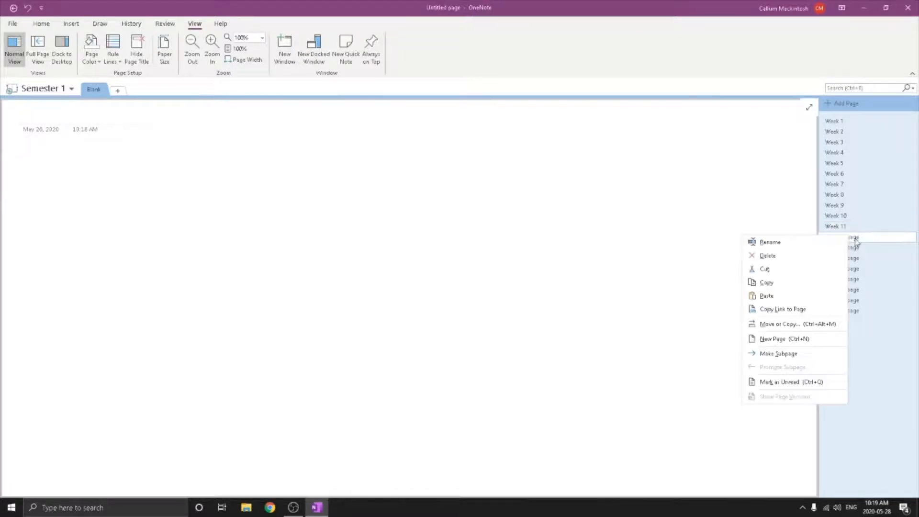
pyautogui.click(795, 244)
pyautogui.write('Week 12')
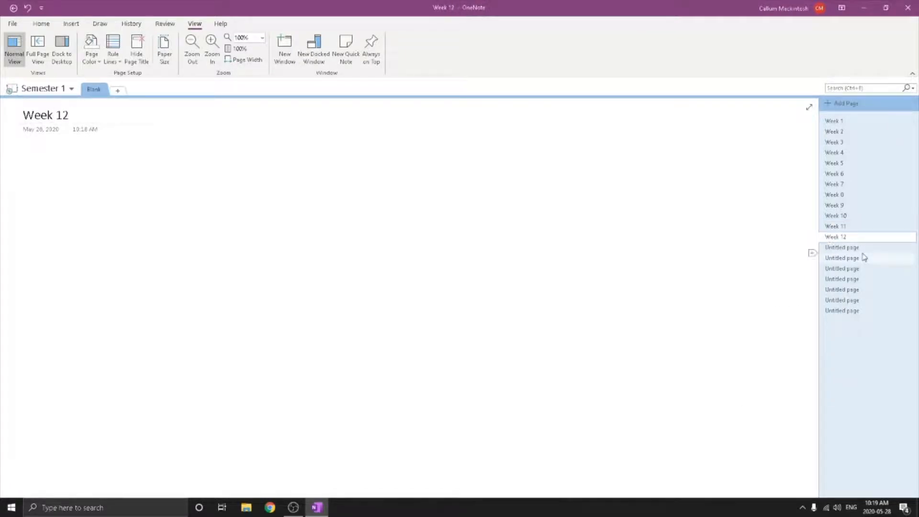
# - Rename the two untitled pages following Week 12 as Week 13 and Week 14
pyautogui.rightClick(850, 247)
pyautogui.click(800, 253)
pyautogui.write('Week 13')
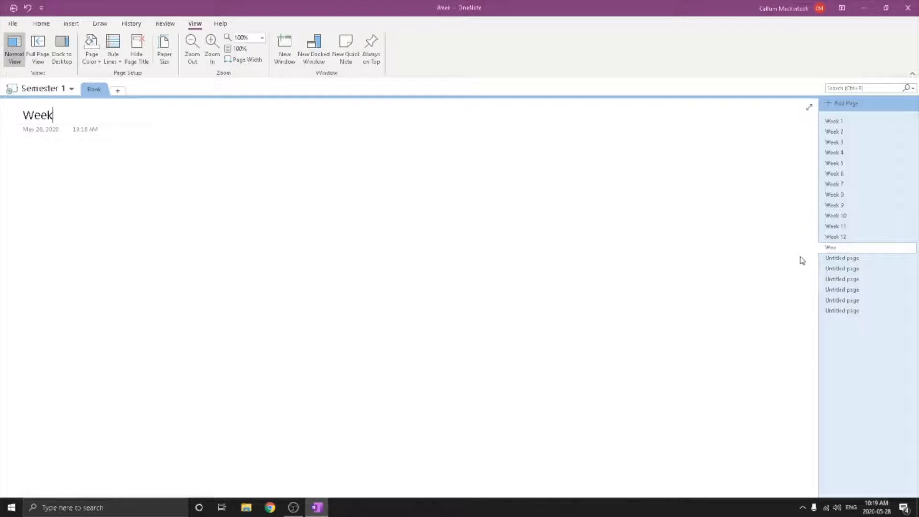
pyautogui.rightClick(850, 257)
pyautogui.click(798, 264)
pyautogui.write('qW')
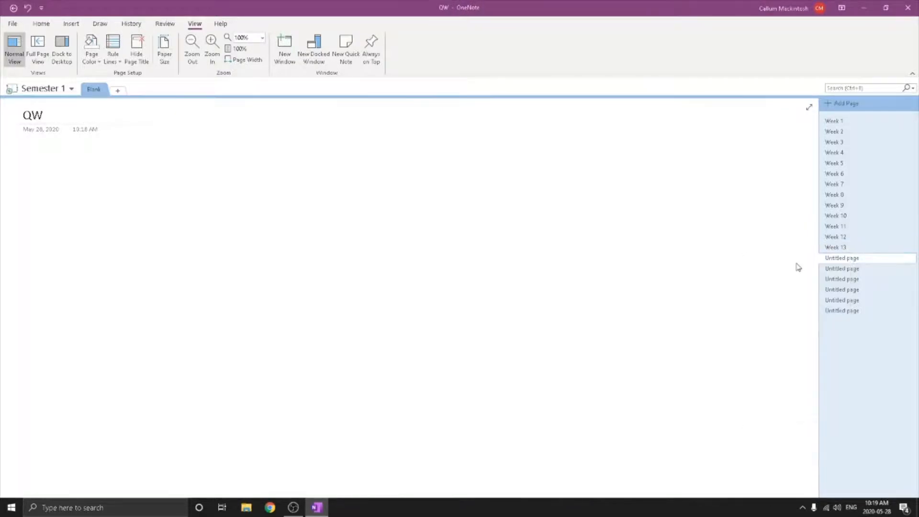
pyautogui.press('BackSpace')
pyautogui.press('BackSpace')
pyautogui.write('Week')
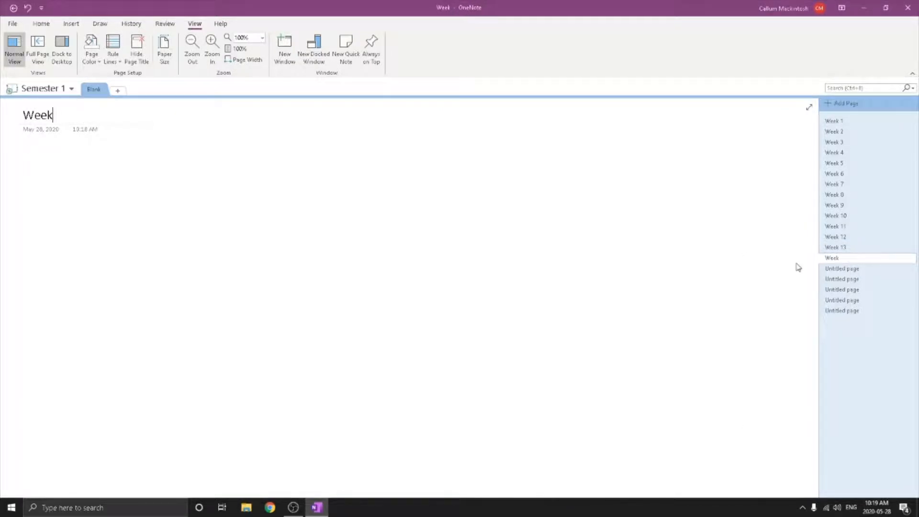
pyautogui.write(' 14')
pyautogui.click(857, 272)
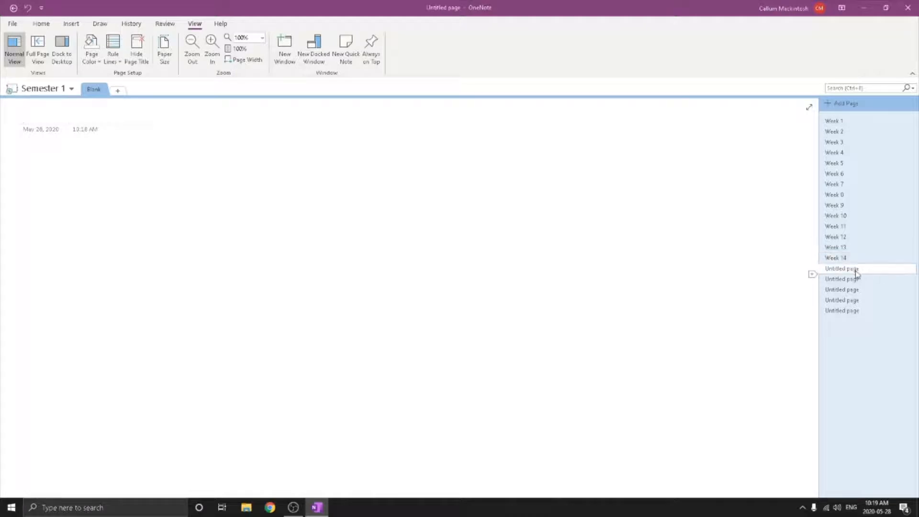
pyautogui.rightClick(855, 279)
pyautogui.click(785, 286)
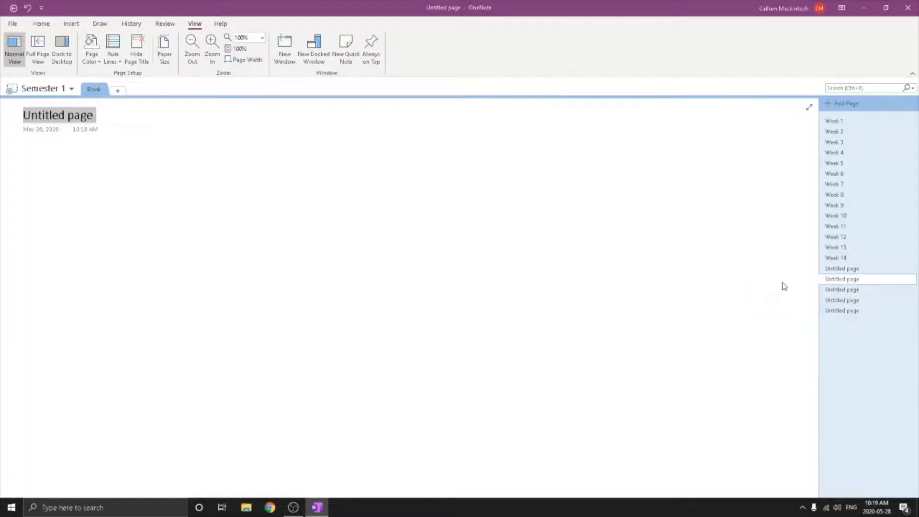
pyautogui.press('Return')
# - Delete four of the untitled pages after Week 14, keeping only the one directly below it
pyautogui.rightClick(839, 281)
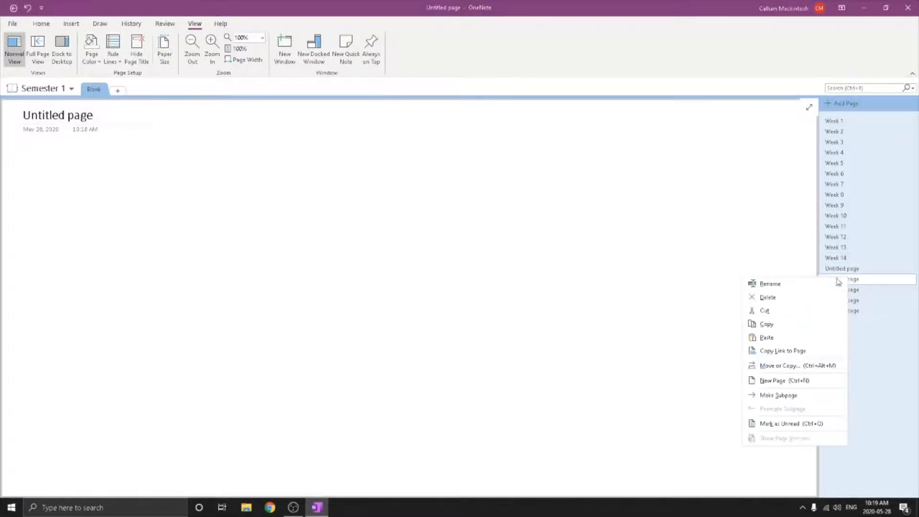
pyautogui.click(834, 297)
pyautogui.rightClick(849, 290)
pyautogui.click(798, 310)
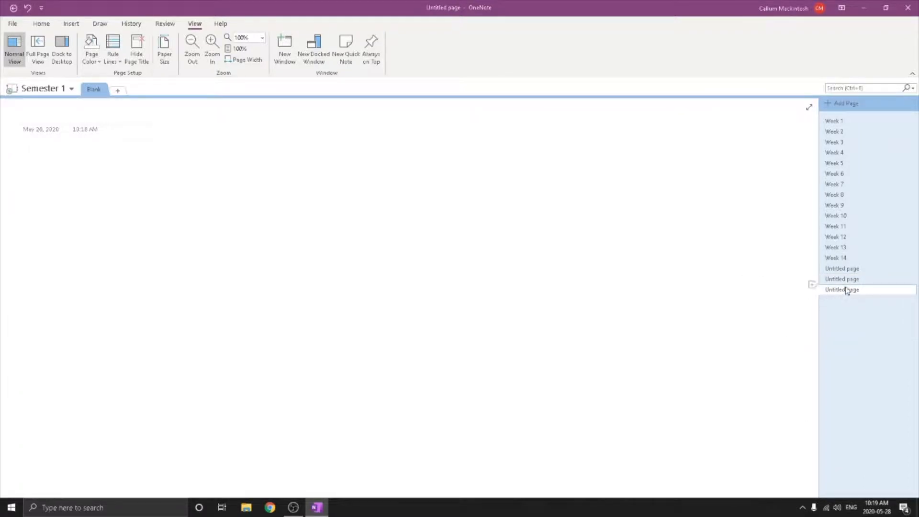
pyautogui.rightClick(846, 291)
pyautogui.click(795, 309)
pyautogui.rightClick(847, 280)
pyautogui.click(795, 300)
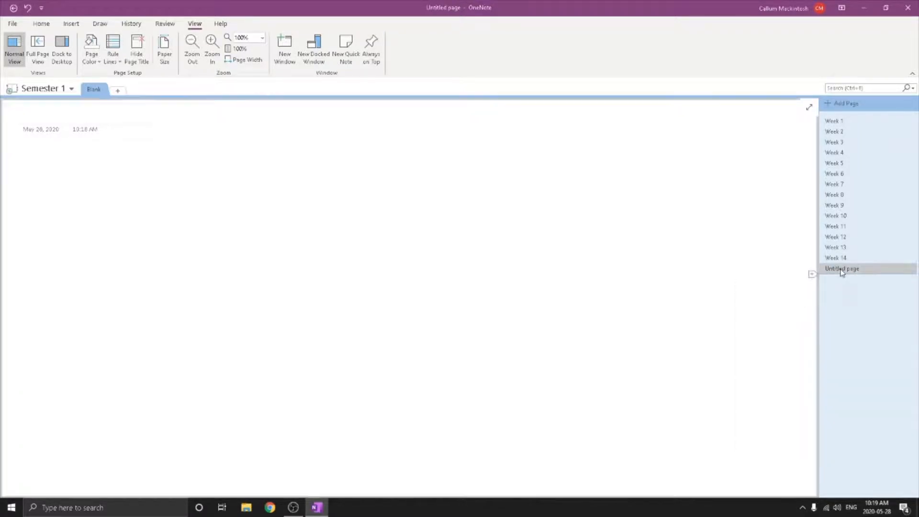
# - Rename the remaining untitled page after Week 14 as Assignments
pyautogui.rightClick(819, 266)
pyautogui.click(811, 274)
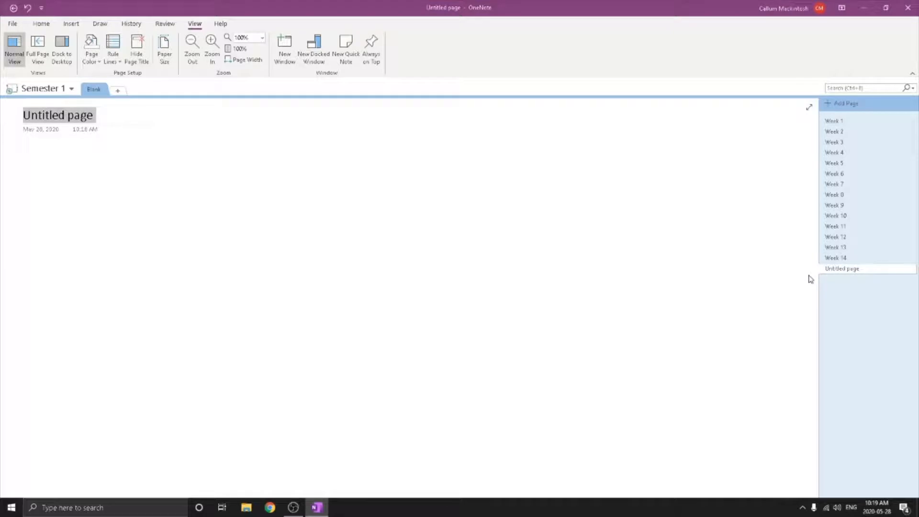
pyautogui.write('As')
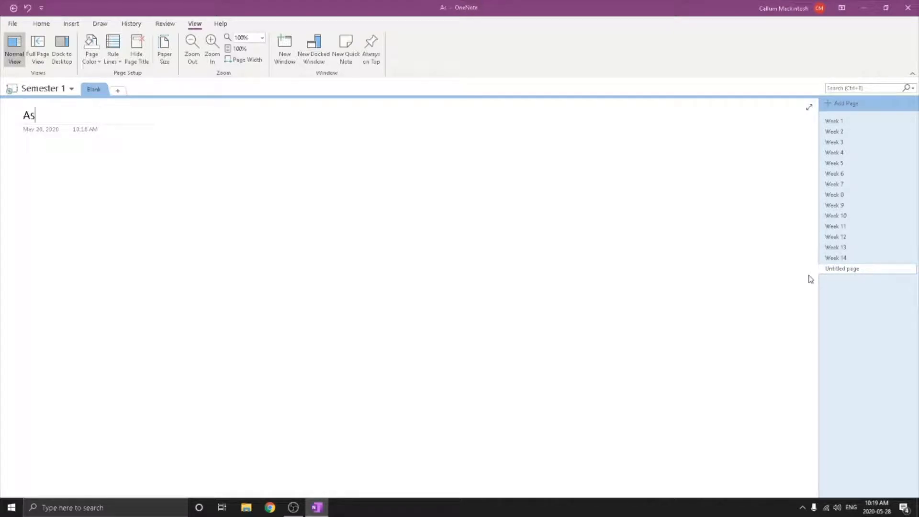
pyautogui.write('signb')
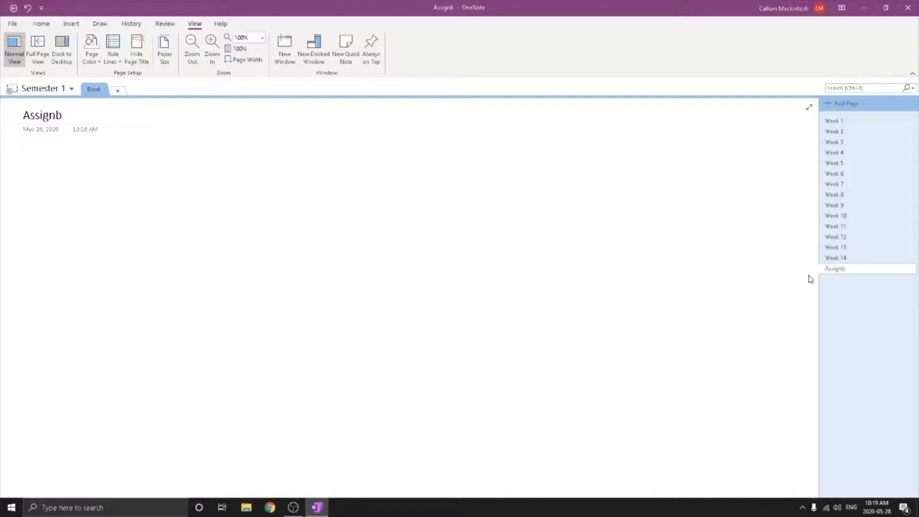
pyautogui.press('BackSpace')
pyautogui.write('ments')
pyautogui.press('Return')
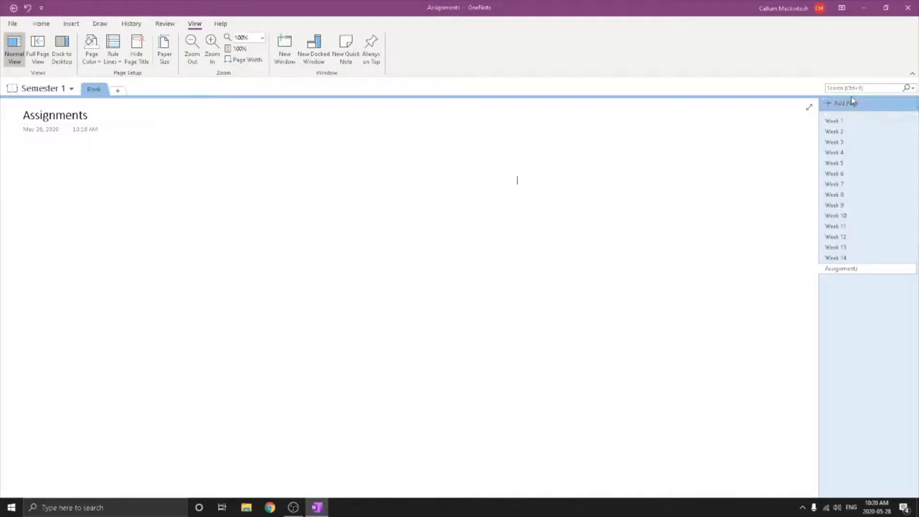
# - Copy the Blank section into the Semester 1 notebook
pyautogui.rightClick(94, 91)
pyautogui.rightClick(93, 91)
pyautogui.rightClick(92, 91)
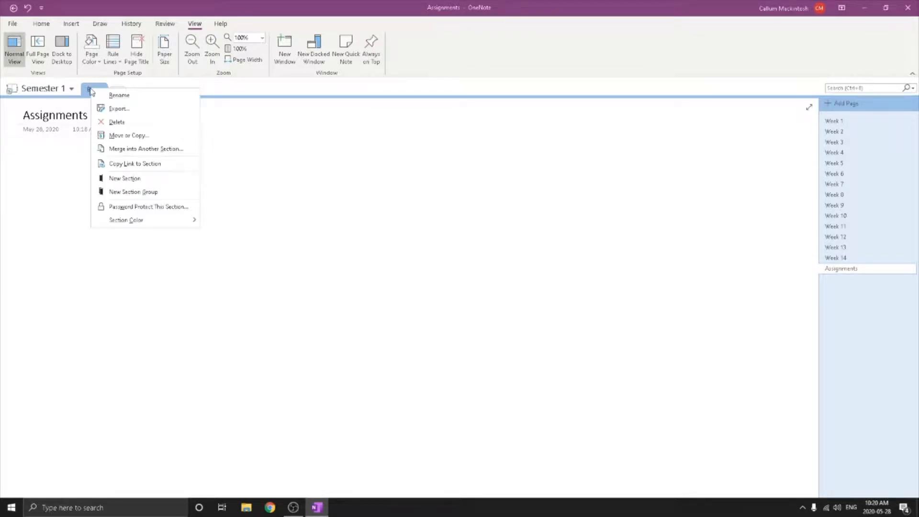
pyautogui.click(129, 136)
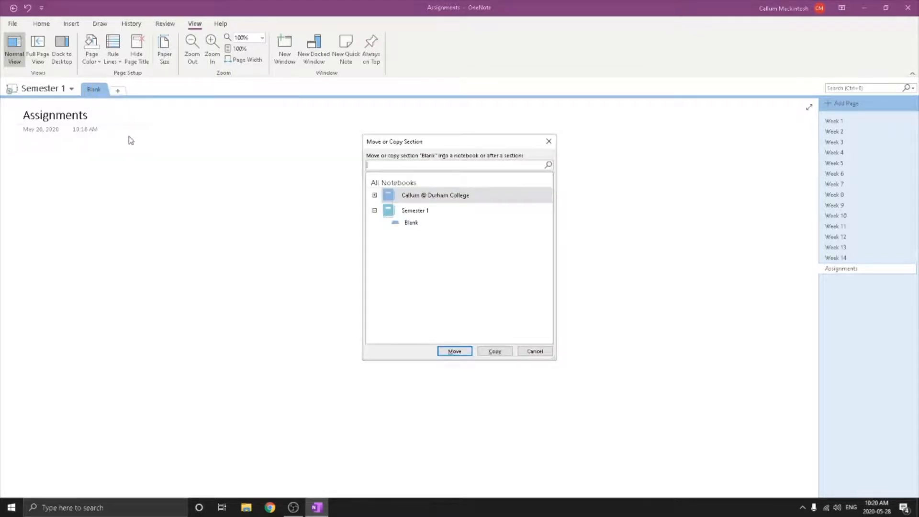
pyautogui.click(420, 212)
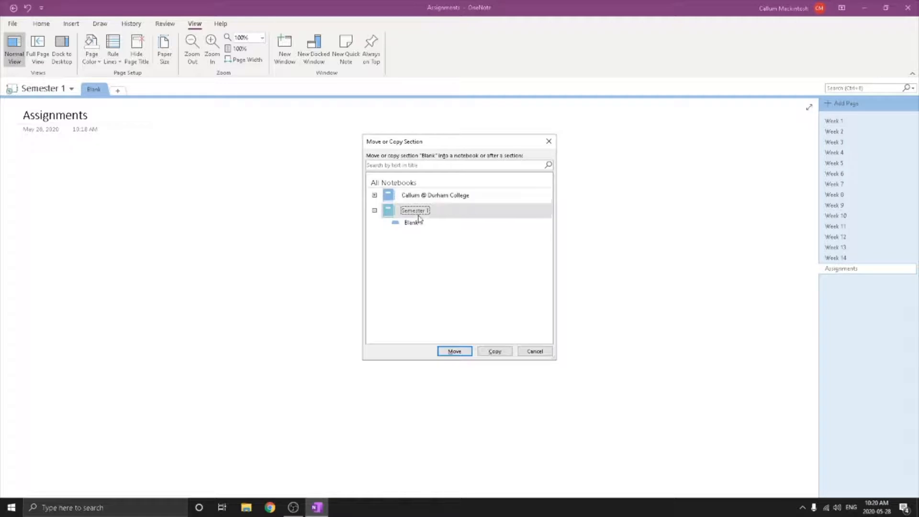
pyautogui.click(494, 352)
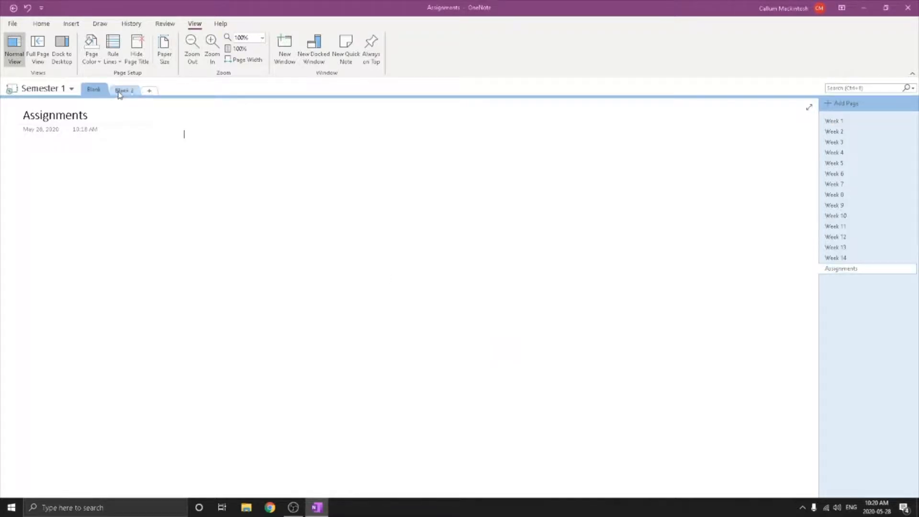
# - Rename the copied section next to Blank as COMM 1700
pyautogui.click(121, 91)
pyautogui.click(95, 90)
pyautogui.click(124, 93)
pyautogui.rightClick(124, 93)
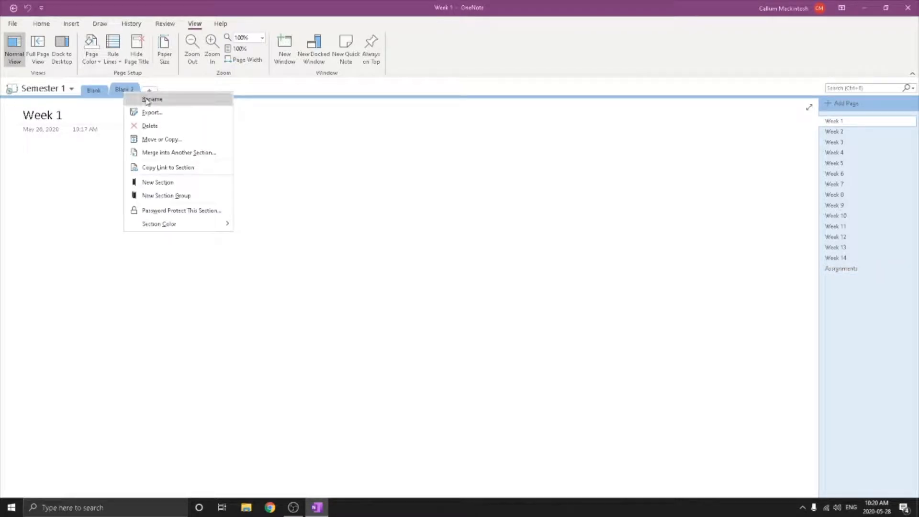
pyautogui.click(148, 99)
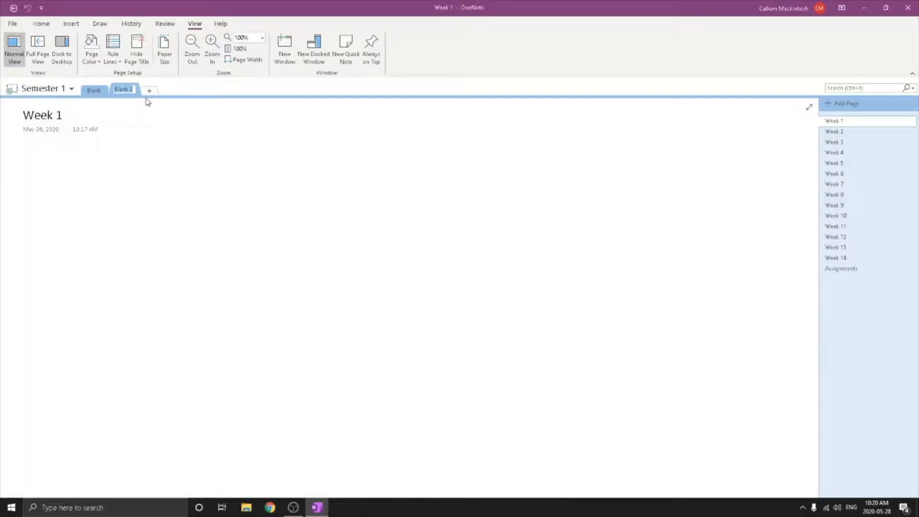
pyautogui.write('COMM')
pyautogui.write(' 1700')
pyautogui.press('Return')
# - Make another copy of the Blank section in the Semester 1 notebook for a second course
pyautogui.rightClick(94, 90)
pyautogui.click(119, 140)
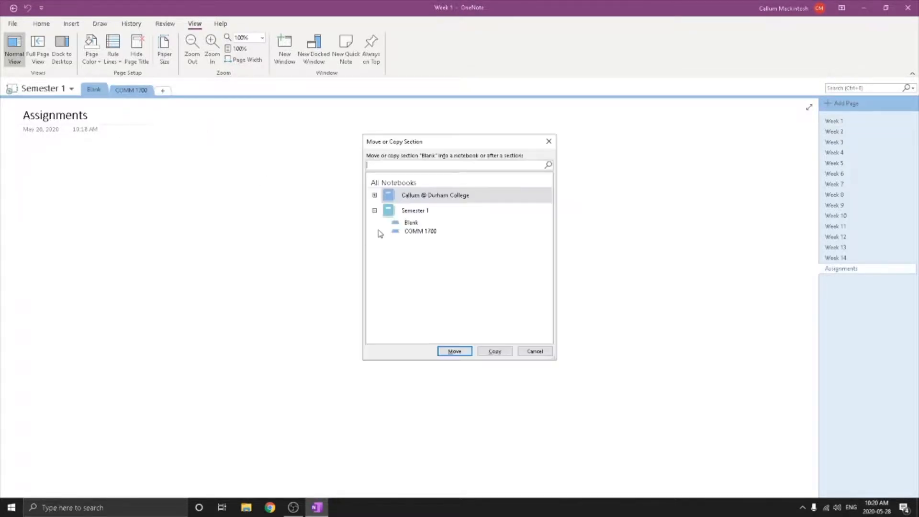
pyautogui.click(420, 214)
pyautogui.click(493, 352)
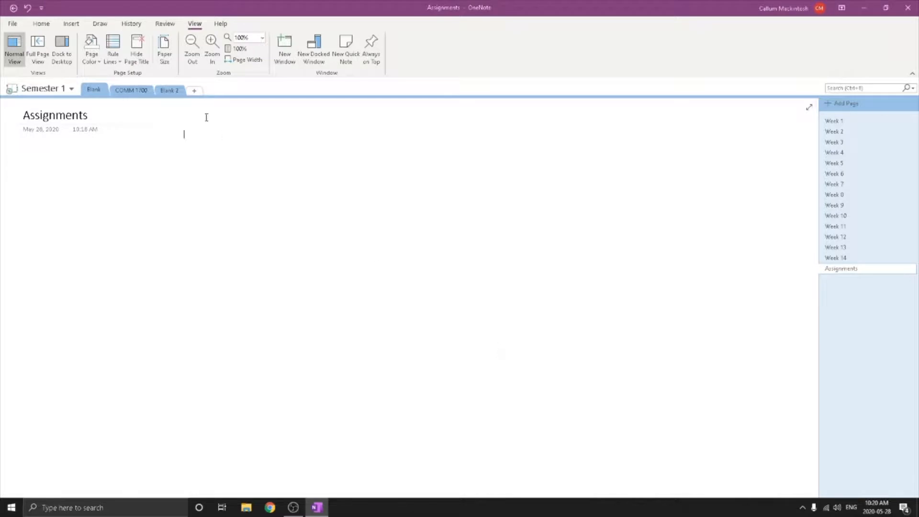
# - Rename the new copy of the Blank section as BUSI 1250
pyautogui.click(169, 90)
pyautogui.rightClick(171, 91)
pyautogui.click(191, 98)
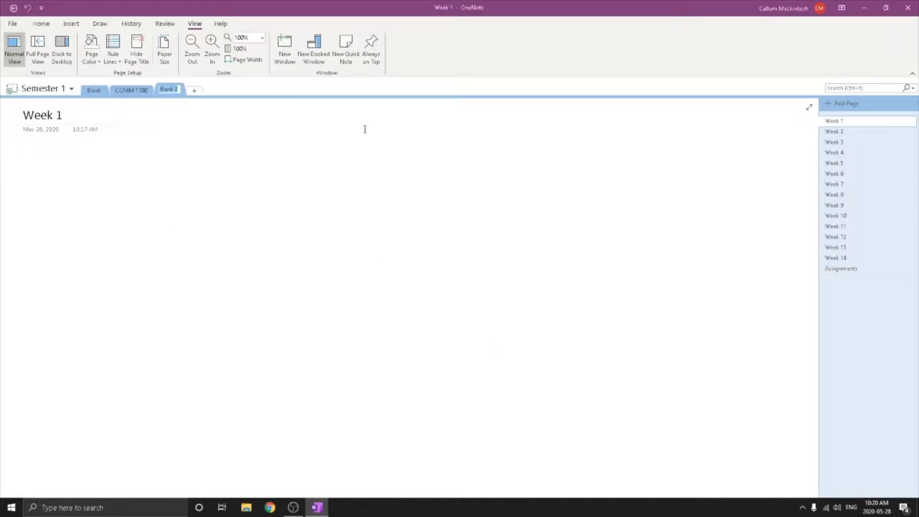
pyautogui.write('B')
pyautogui.write('USI')
pyautogui.write(' 11')
pyautogui.press('BackSpace')
pyautogui.write('250')
pyautogui.rightClick(363, 127)
pyautogui.click(195, 197)
# - Set the section color of COMM 1700 to Purple and of BUSI 1250 to Red
pyautogui.click(133, 96)
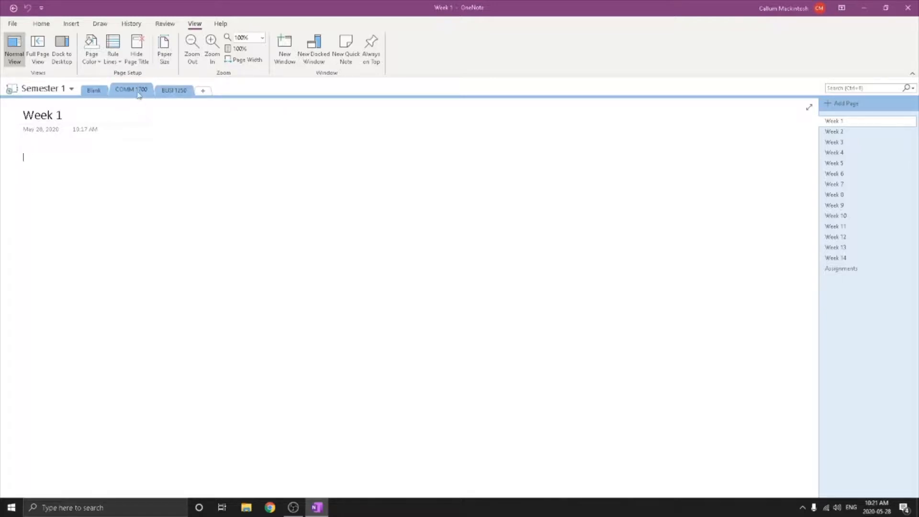
pyautogui.rightClick(113, 93)
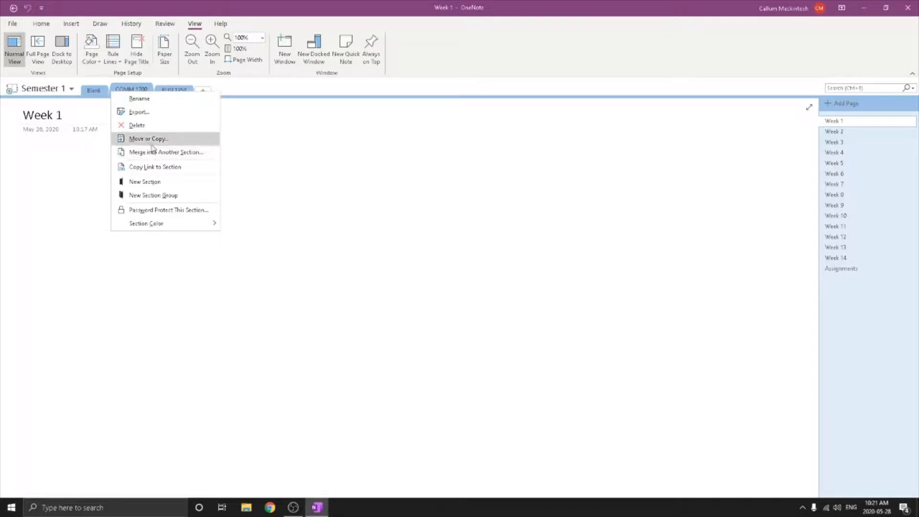
pyautogui.moveTo(165, 224)
pyautogui.click(250, 278)
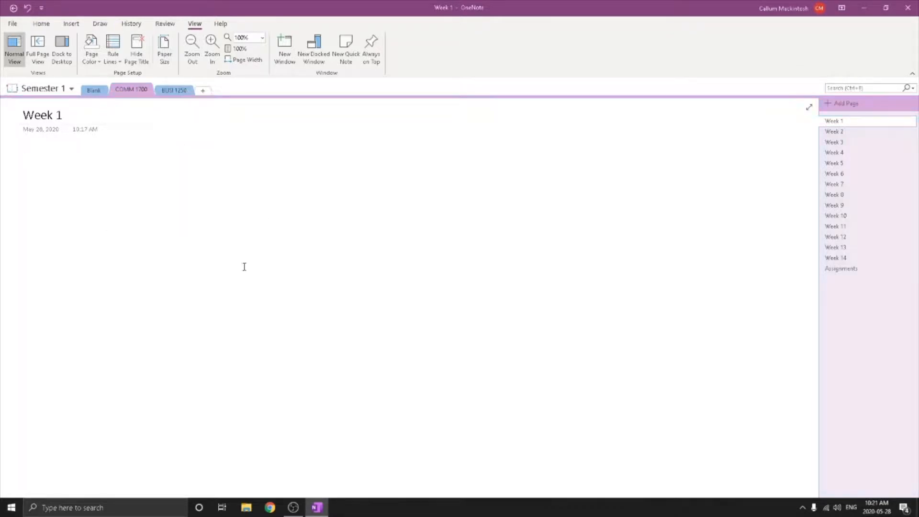
pyautogui.rightClick(179, 94)
pyautogui.moveTo(232, 229)
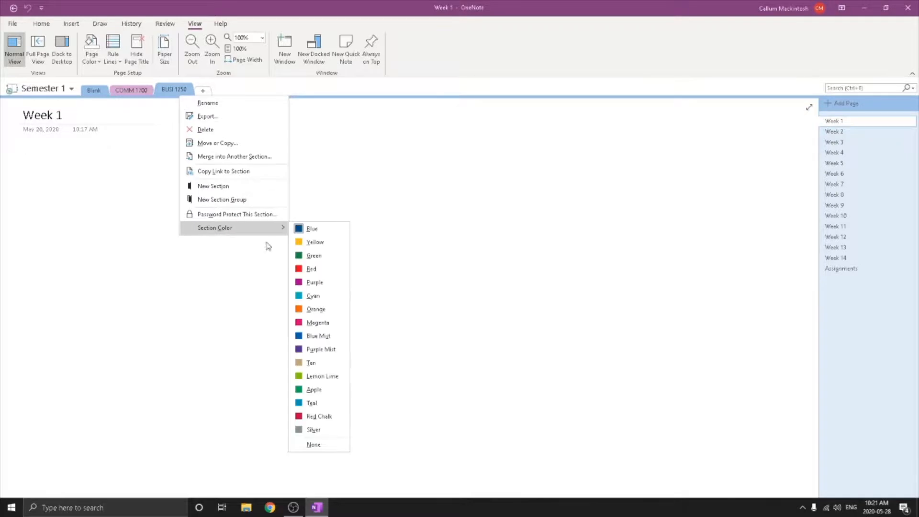
pyautogui.click(312, 268)
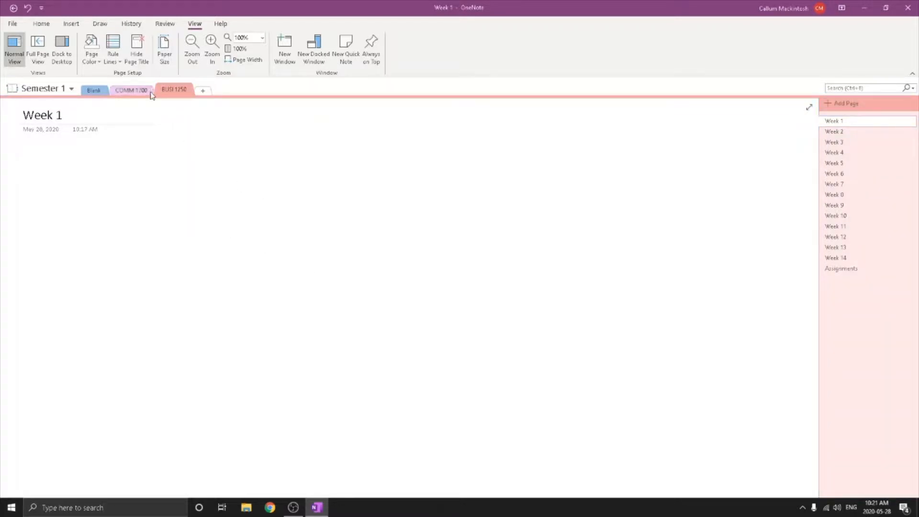
# - Compare the COMM 1700 and BUSI 1250 sections by switching between them, and return to the Blank section
pyautogui.click(150, 92)
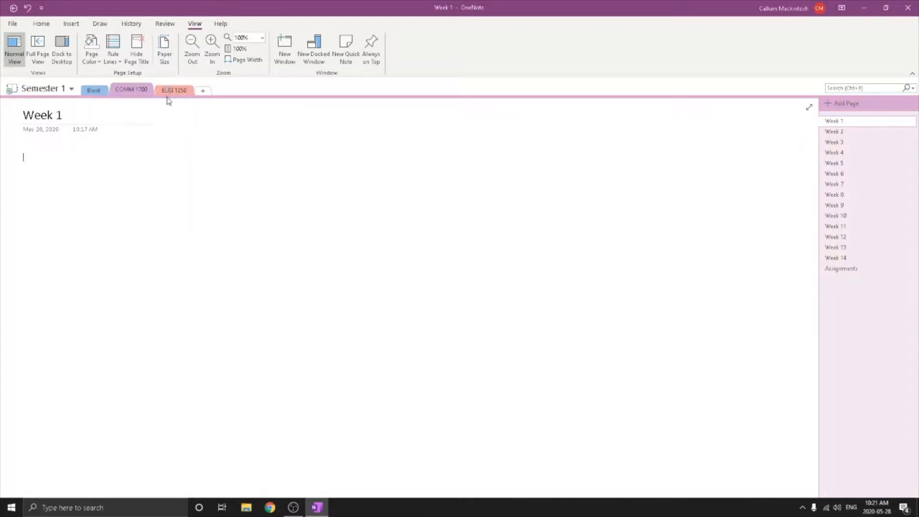
pyautogui.click(161, 94)
pyautogui.click(136, 94)
pyautogui.click(166, 92)
pyautogui.click(146, 93)
pyautogui.click(168, 93)
pyautogui.click(145, 93)
pyautogui.click(171, 94)
pyautogui.click(145, 95)
pyautogui.click(162, 93)
pyautogui.click(142, 93)
pyautogui.click(169, 92)
pyautogui.click(138, 93)
pyautogui.click(96, 91)
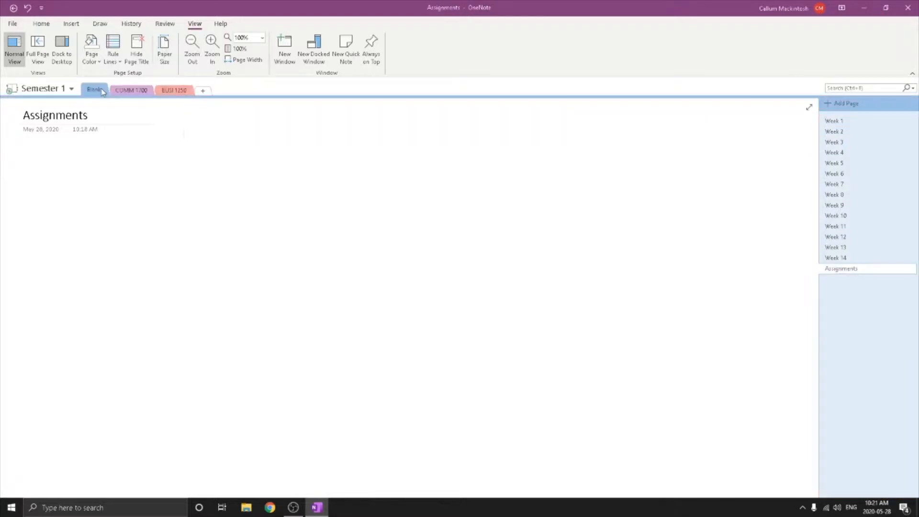
# - Move the Blank section behind BUSI 1250 in the Semester 1 notebook and return to the COMM 1700 section
pyautogui.moveTo(189, 93); pyautogui.dragTo(195, 92)
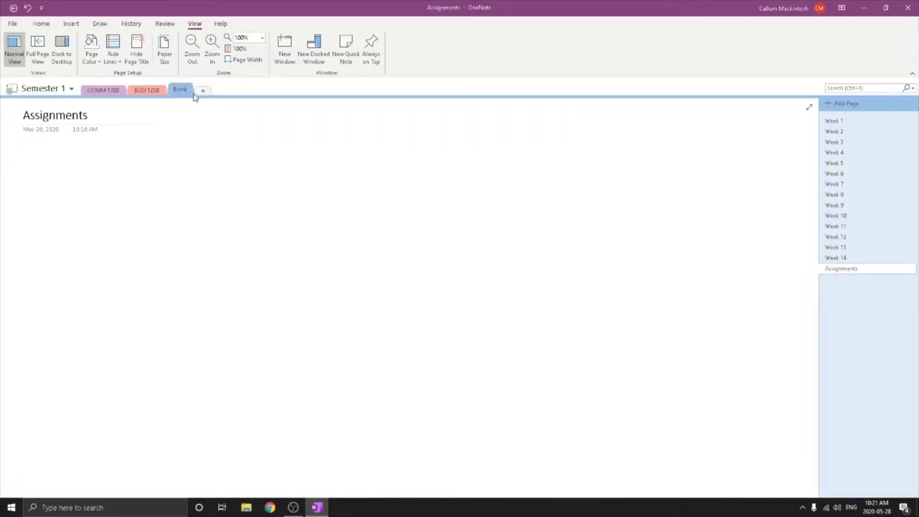
pyautogui.click(115, 92)
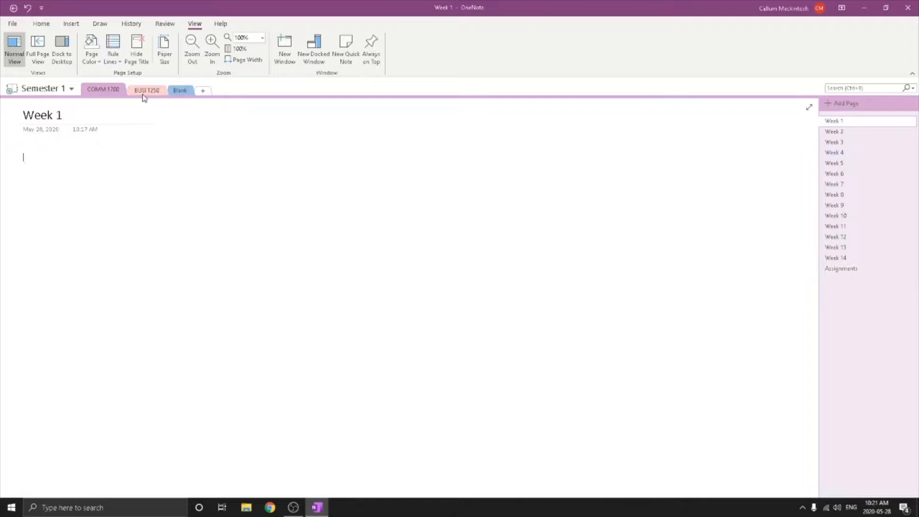
pyautogui.click(176, 93)
pyautogui.click(117, 92)
pyautogui.click(42, 23)
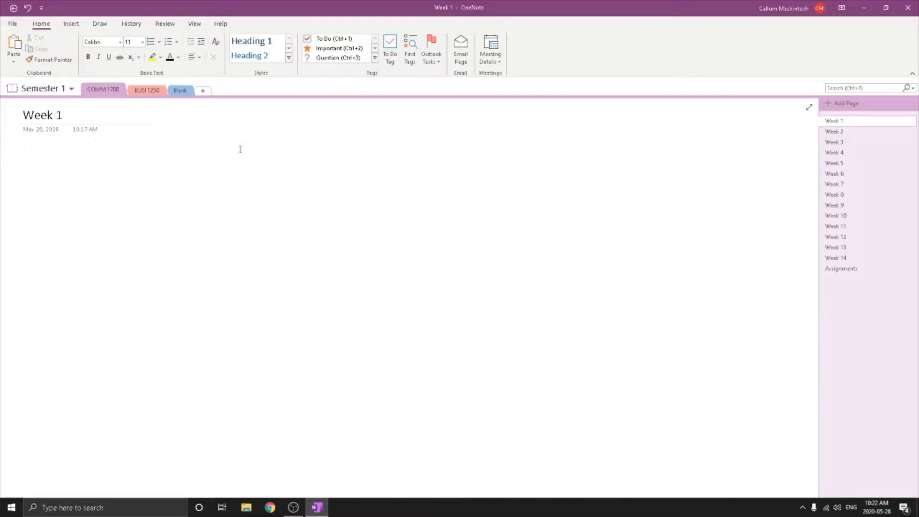
# - Add the line "Assignment 1: 05/29/2020" to COMM 1700's Assignments page and mark it with a To Do tag
pyautogui.click(863, 135)
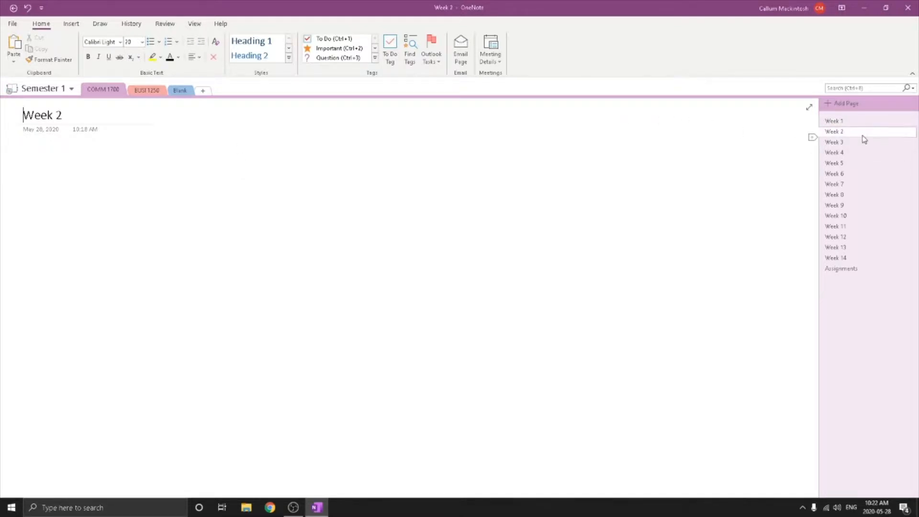
pyautogui.click(843, 142)
pyautogui.click(845, 133)
pyautogui.click(851, 269)
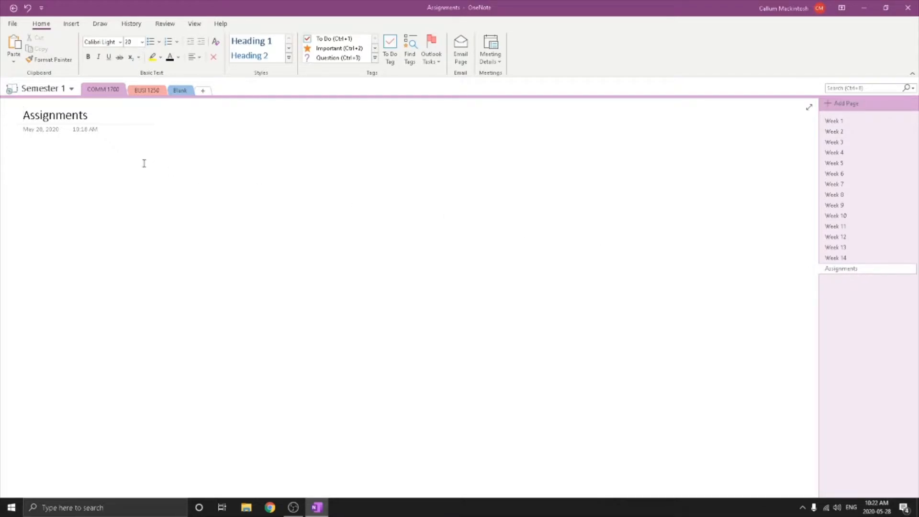
pyautogui.click(126, 155)
pyautogui.click(71, 167)
pyautogui.click(47, 149)
pyautogui.write('Ass')
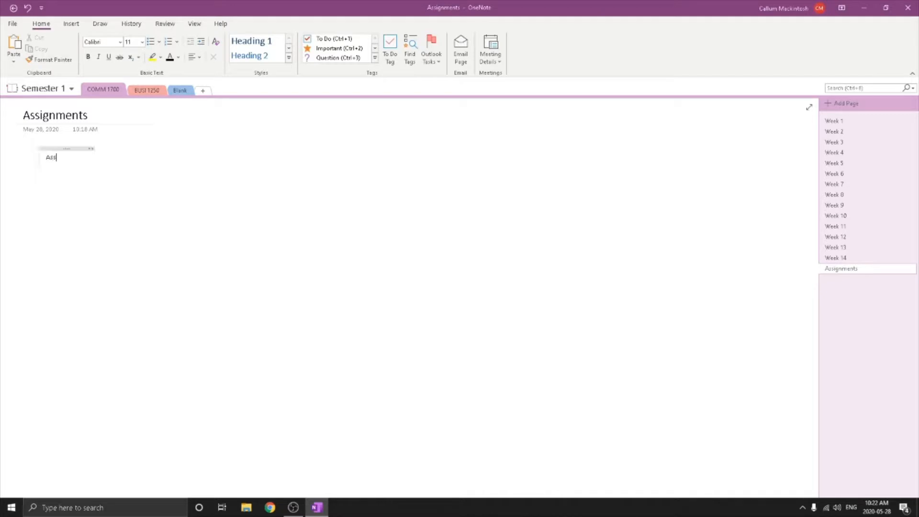
pyautogui.write('ignment 1: 05/29/2020')
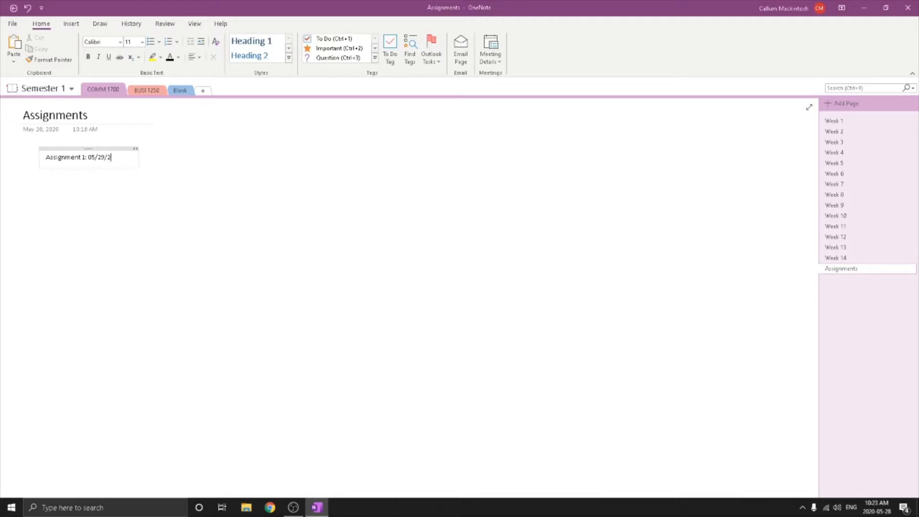
pyautogui.press('BackSpace')
pyautogui.write('020')
pyautogui.click(390, 53)
# - Copy the Assignment 1 text and paste it as a separate note directly beneath the original
pyautogui.click(102, 157)
pyautogui.click(143, 157)
pyautogui.moveTo(144, 158); pyautogui.dragTo(38, 160)
pyautogui.hotkey('ctrl', 'c')
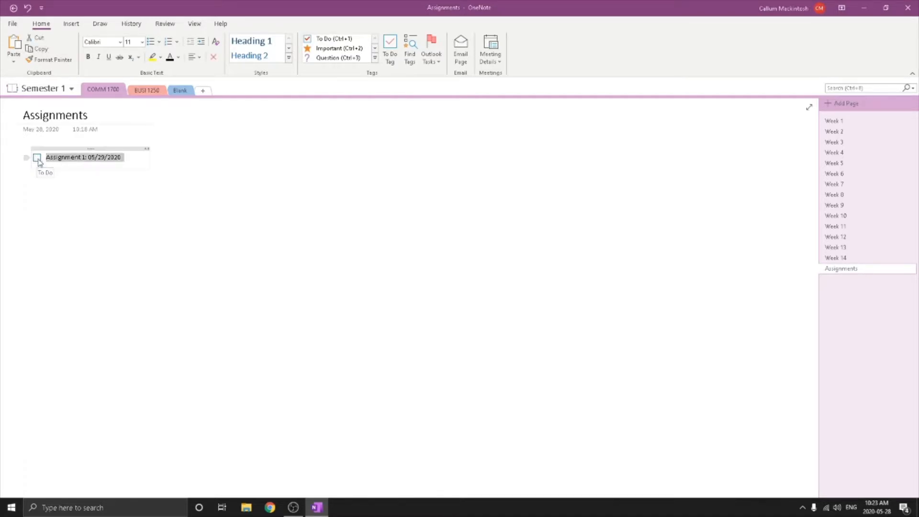
pyautogui.click(131, 160)
pyautogui.click(47, 179)
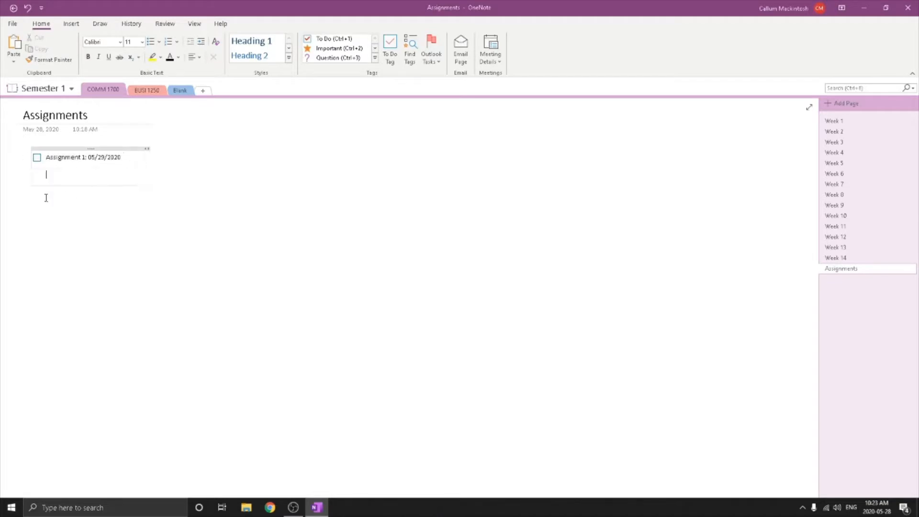
pyautogui.click(53, 200)
pyautogui.hotkey('ctrl', 'v')
# - Change the pasted line to "Assignment 2: 05/30/2020" and mark it with a To Do tag
pyautogui.moveTo(104, 218); pyautogui.dragTo(80, 174)
pyautogui.click(85, 181)
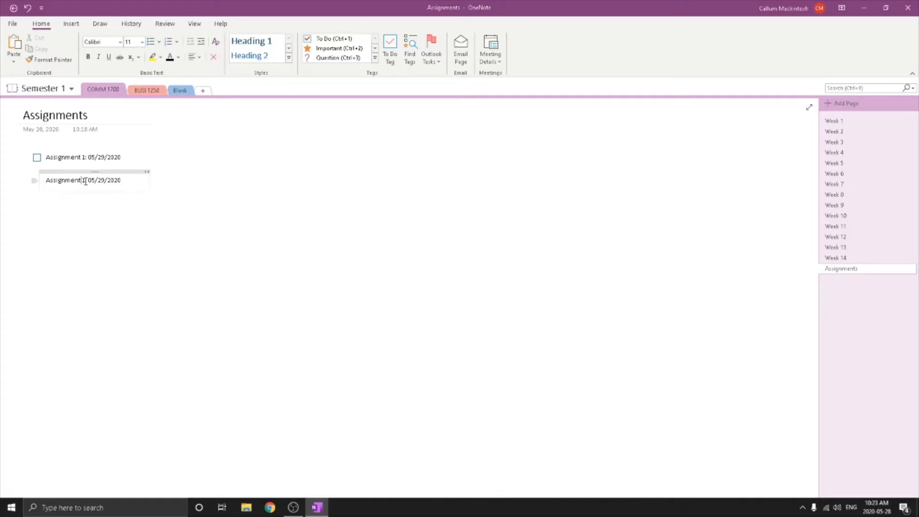
pyautogui.press('BackSpace')
pyautogui.write('2')
pyautogui.click(105, 180)
pyautogui.press('BackSpace')
pyautogui.press('BackSpace')
pyautogui.write('30')
pyautogui.click(391, 48)
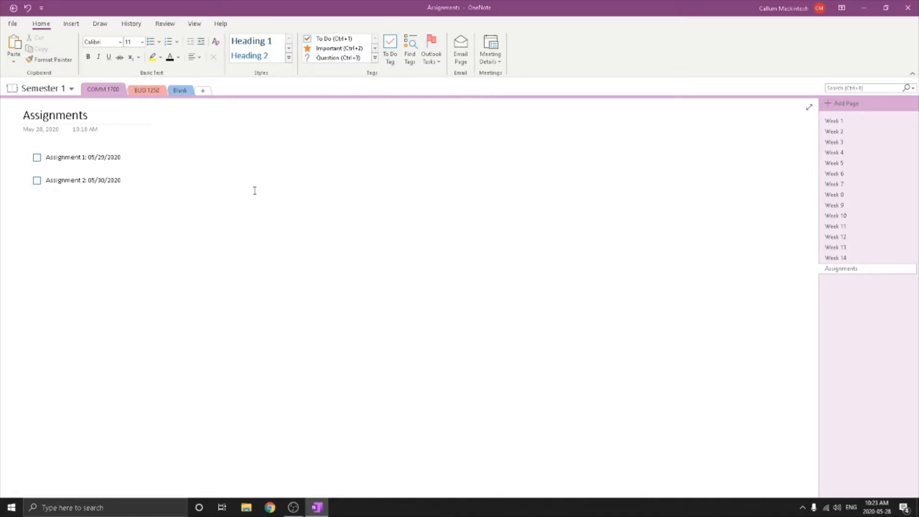
pyautogui.click(196, 157)
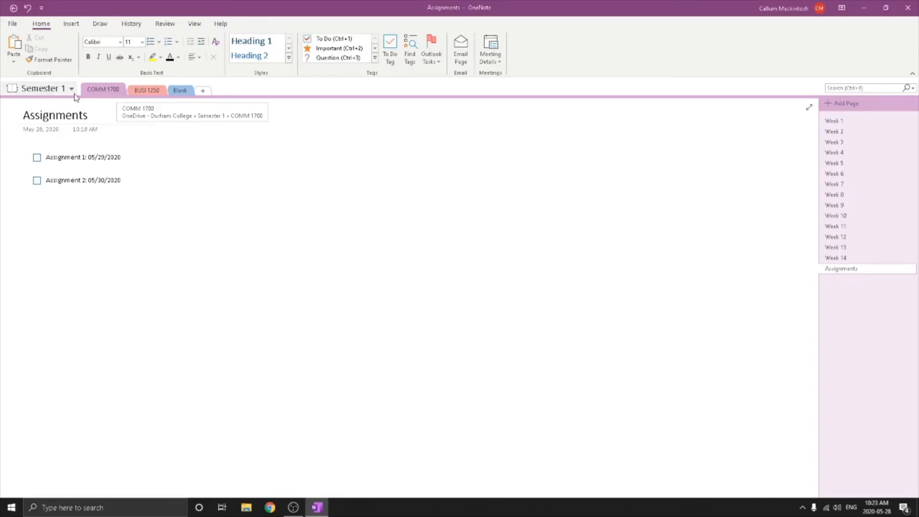
# - Create a new notebook named Semester 2 on OneDrive - Durham College without inviting anyone to it
pyautogui.click(45, 90)
pyautogui.rightClick(50, 89)
pyautogui.click(45, 90)
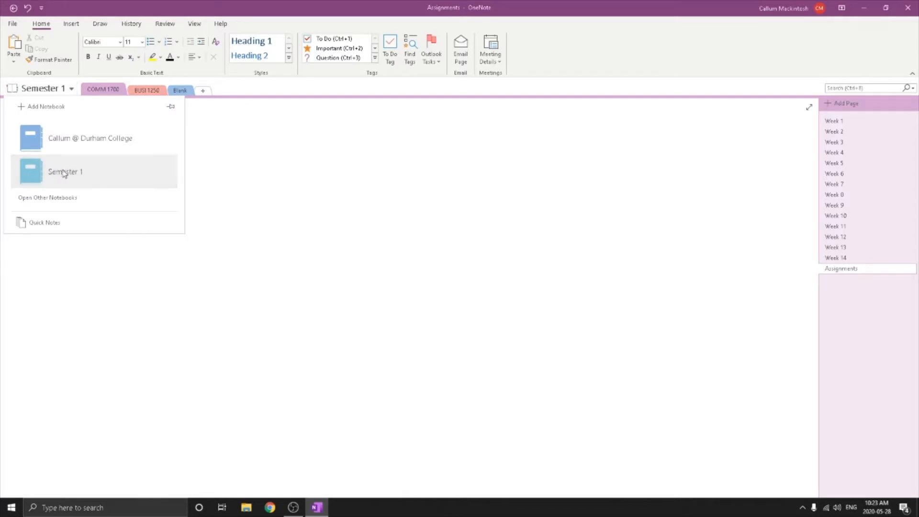
pyautogui.click(42, 90)
pyautogui.click(44, 91)
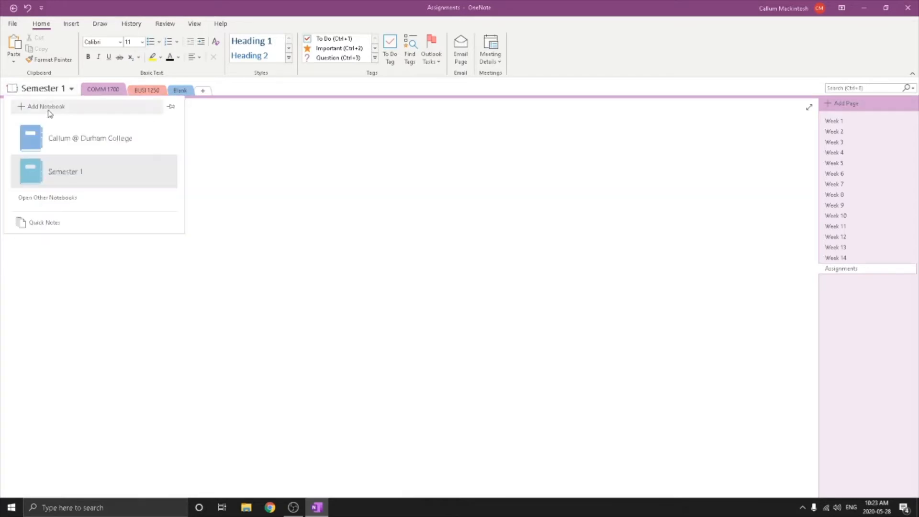
pyautogui.click(50, 113)
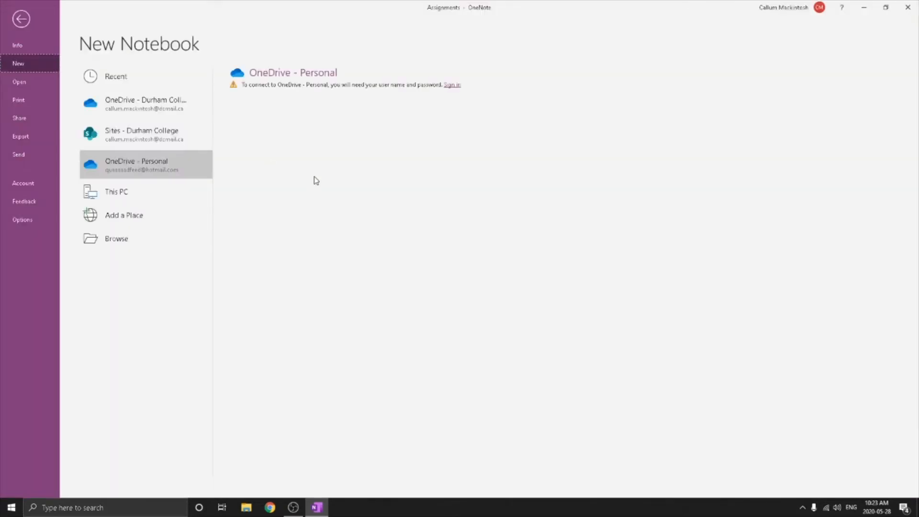
pyautogui.click(152, 119)
pyautogui.click(249, 154)
pyautogui.write('Se')
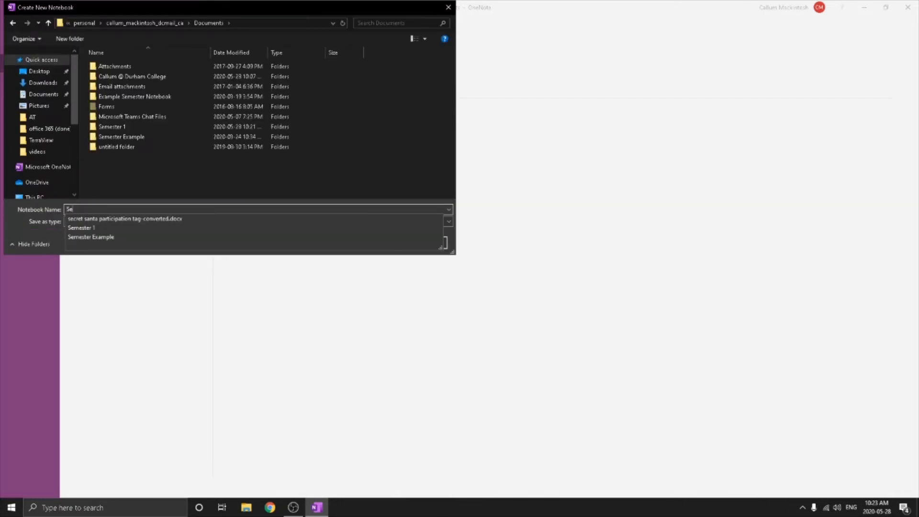
pyautogui.write('mester 2')
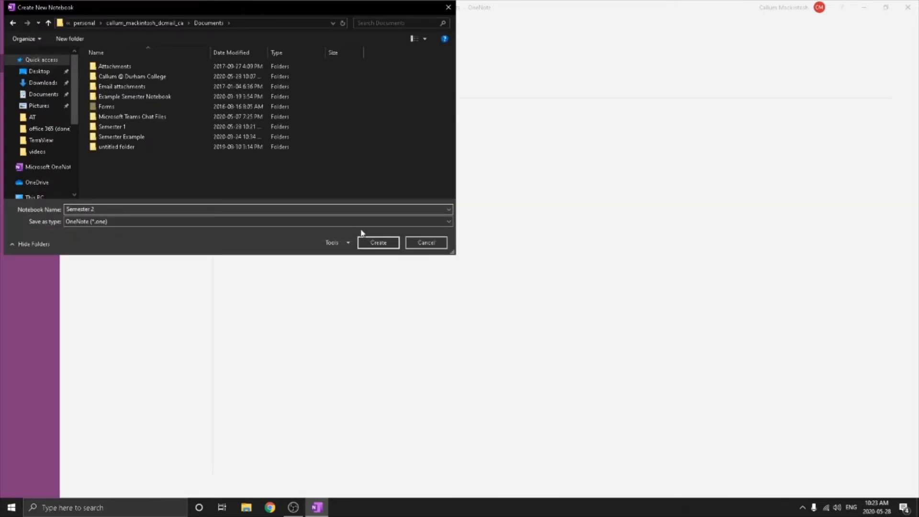
pyautogui.click(373, 242)
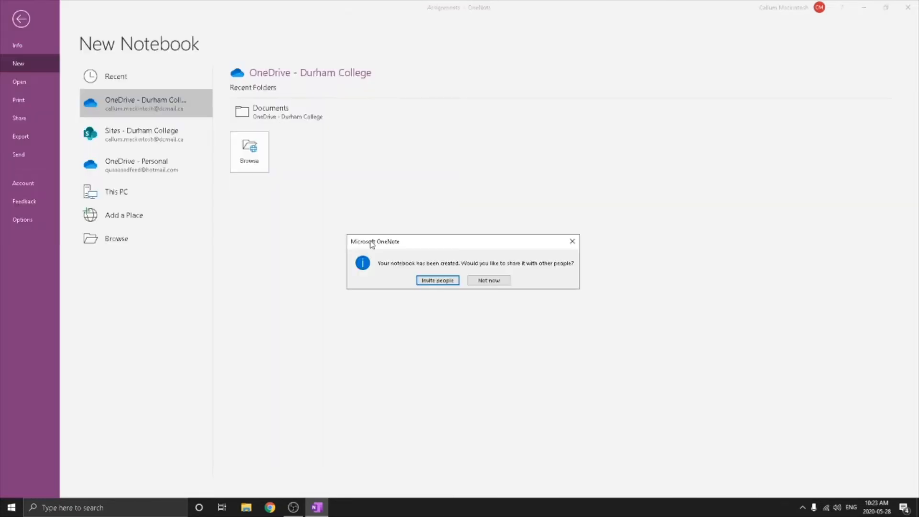
pyautogui.click(493, 283)
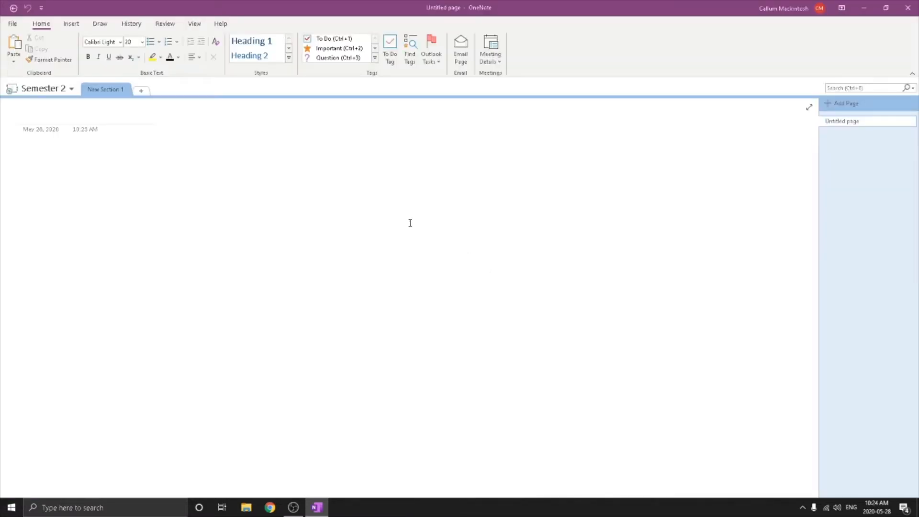
# - Copy the Blank section from the Semester 1 notebook into the Semester 2 notebook
pyautogui.click(71, 89)
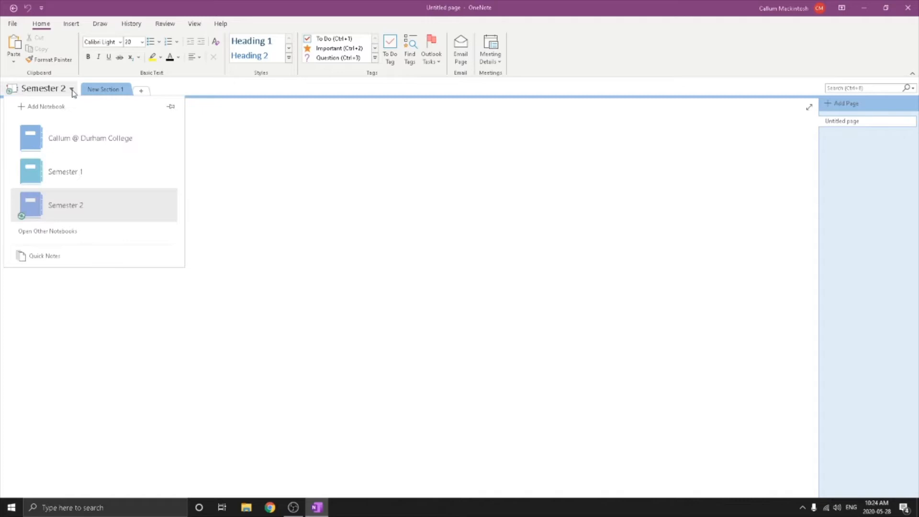
pyautogui.click(91, 179)
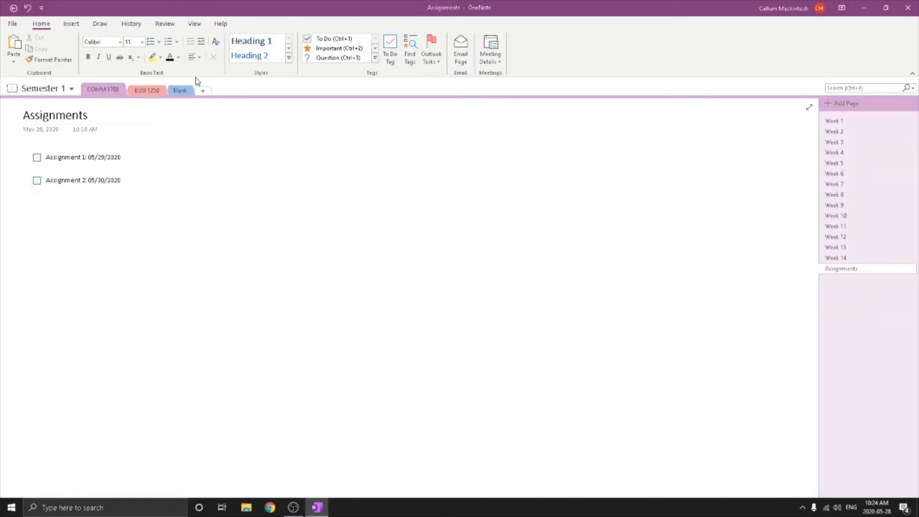
pyautogui.click(180, 92)
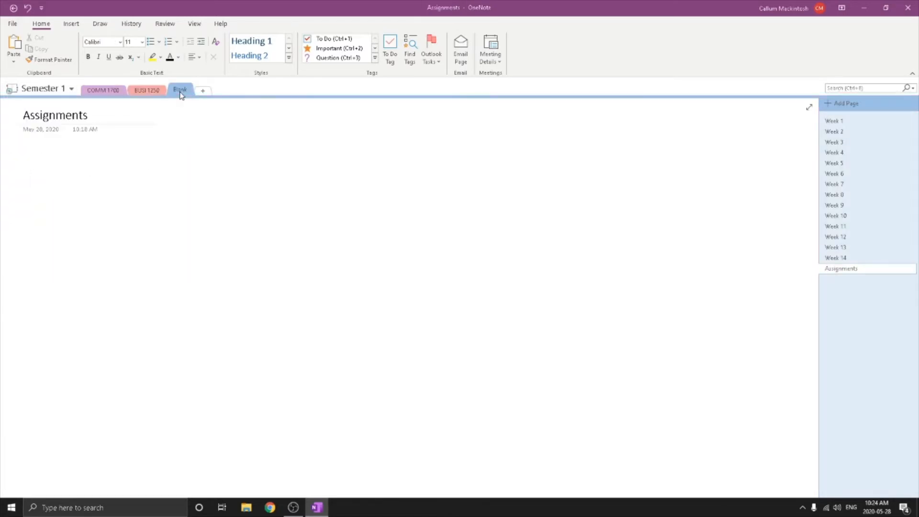
pyautogui.rightClick(178, 91)
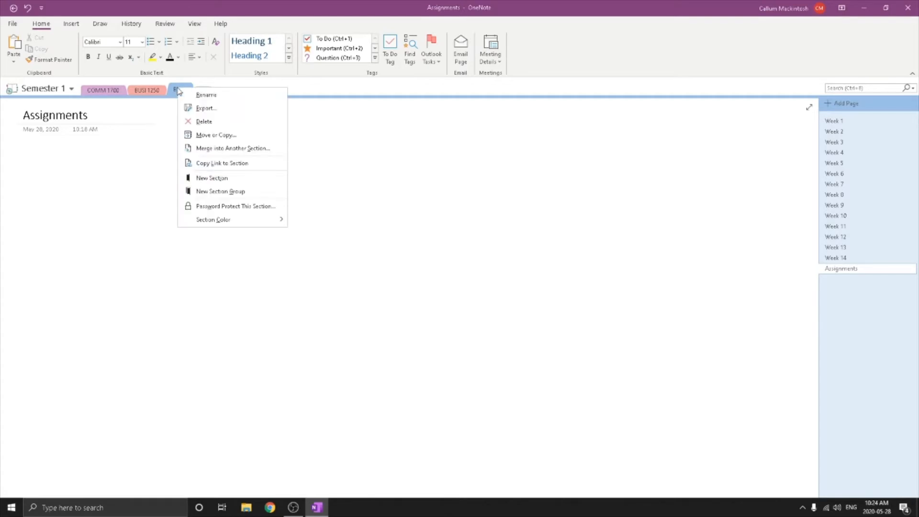
pyautogui.click(208, 136)
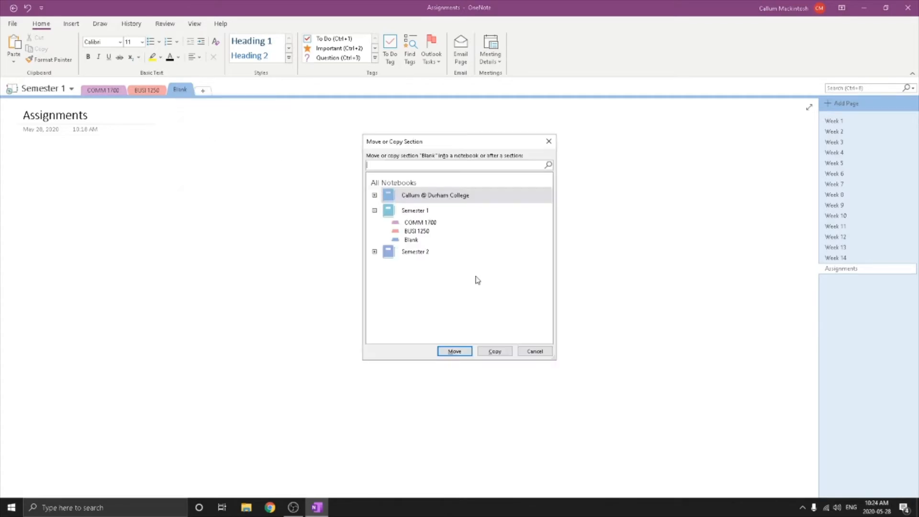
pyautogui.click(424, 252)
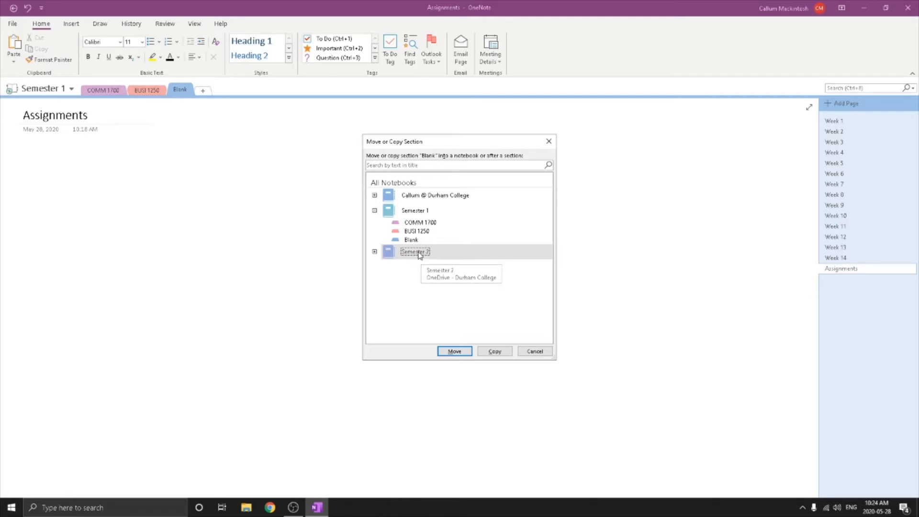
pyautogui.click(494, 351)
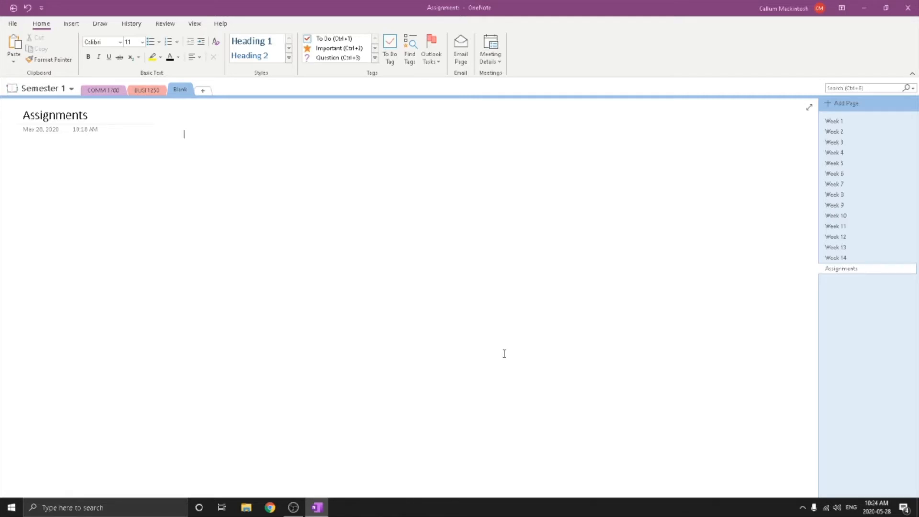
# - Open the Semester 2 notebook and look over its copied Blank section and New Section 1
pyautogui.click(73, 88)
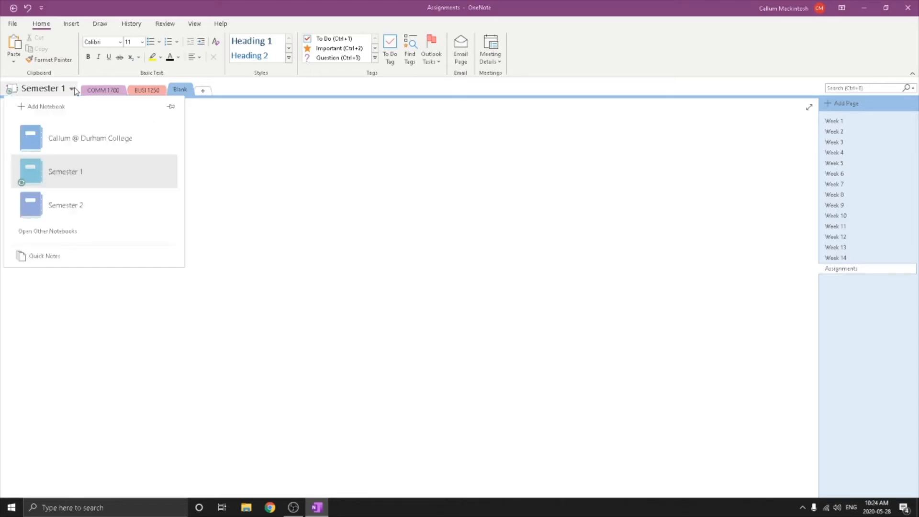
pyautogui.click(105, 210)
pyautogui.click(146, 91)
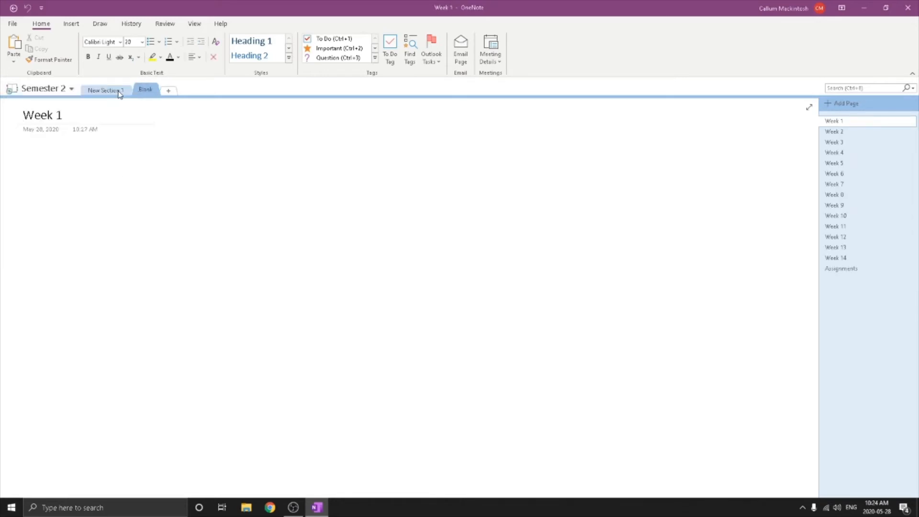
pyautogui.rightClick(154, 88)
pyautogui.click(155, 86)
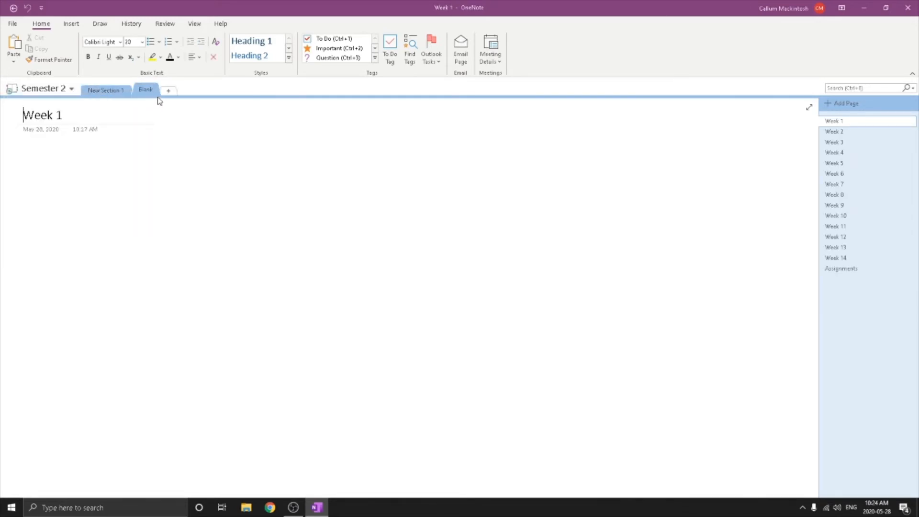
pyautogui.rightClick(143, 91)
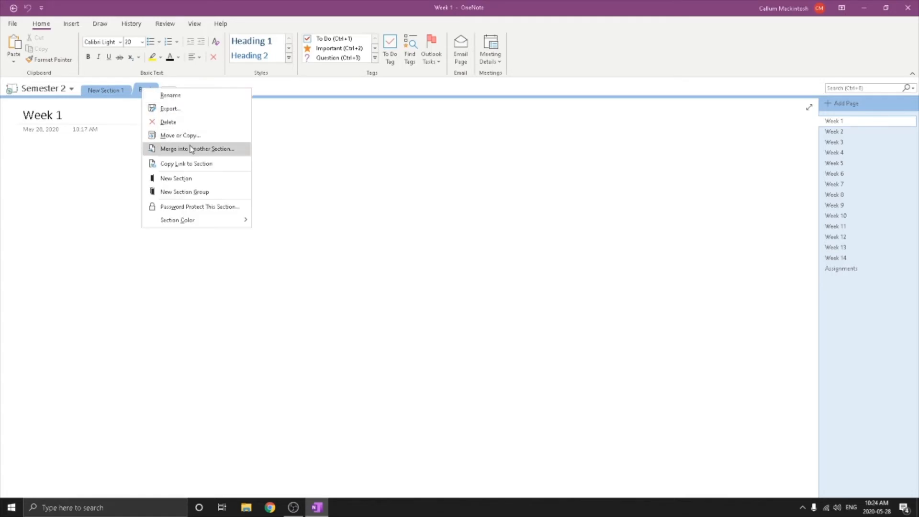
pyautogui.click(94, 88)
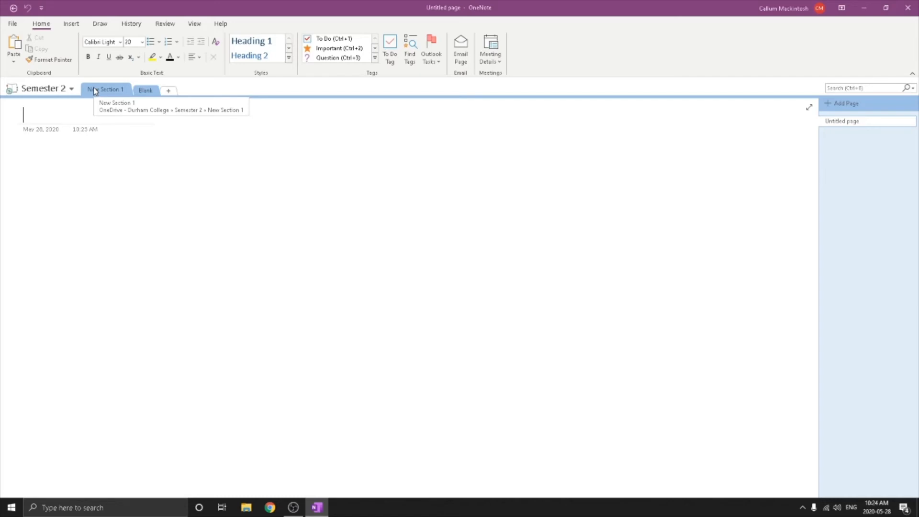
pyautogui.click(145, 90)
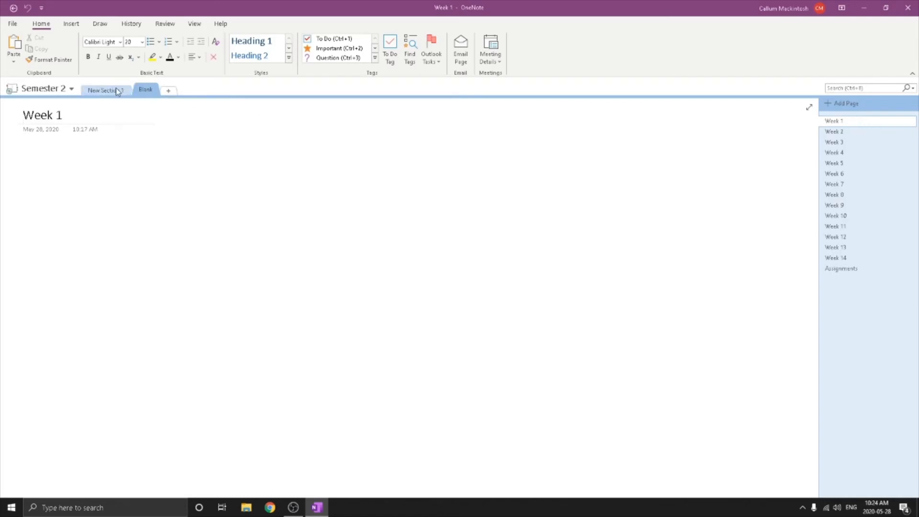